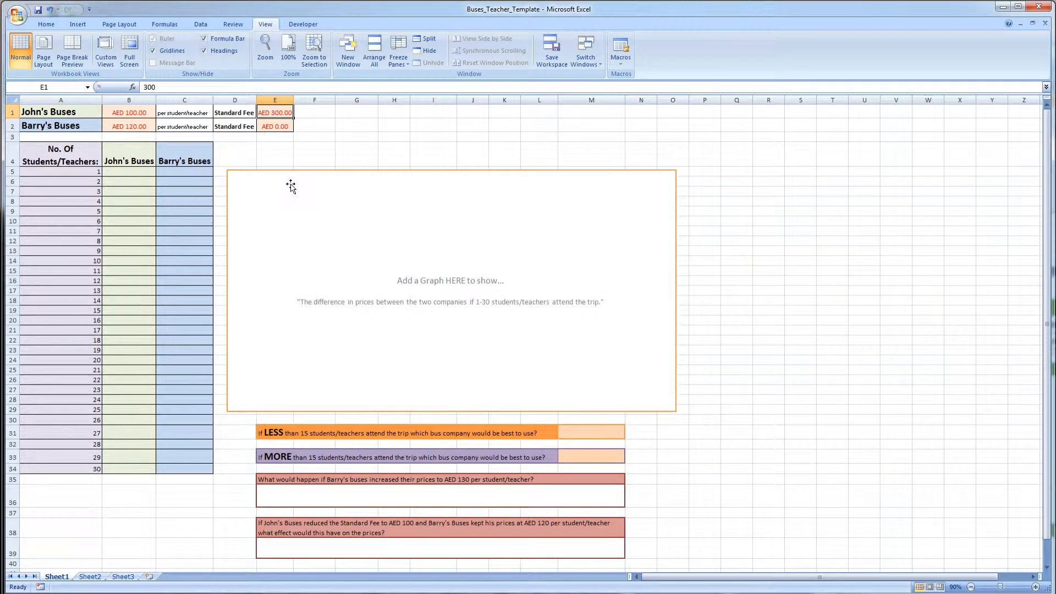
# - Examine the per-student prices and standard fees for both bus companies and the first row of the cost table
pyautogui.click(64, 125)
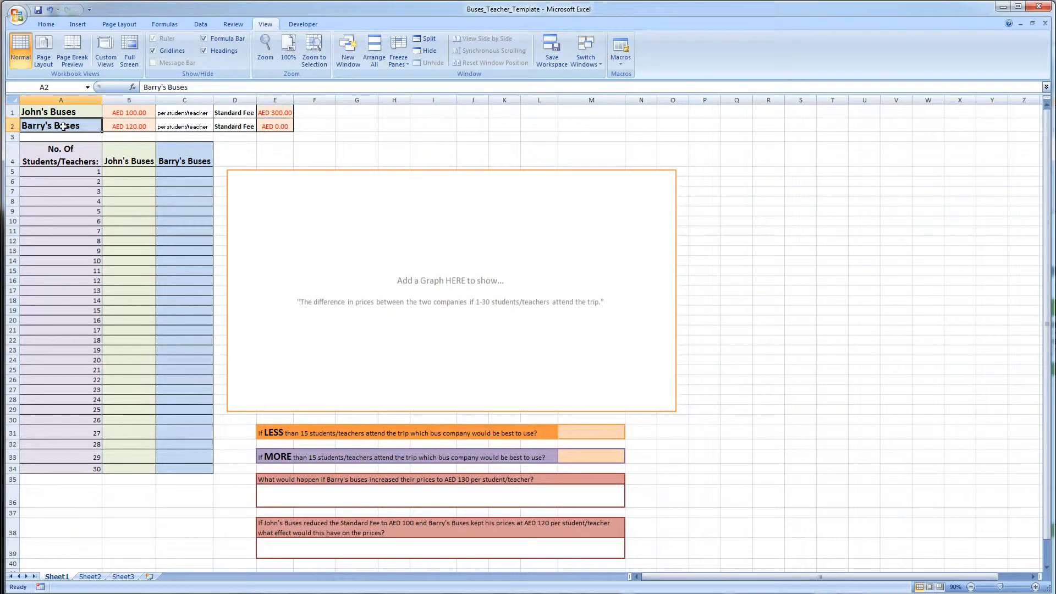
pyautogui.click(130, 127)
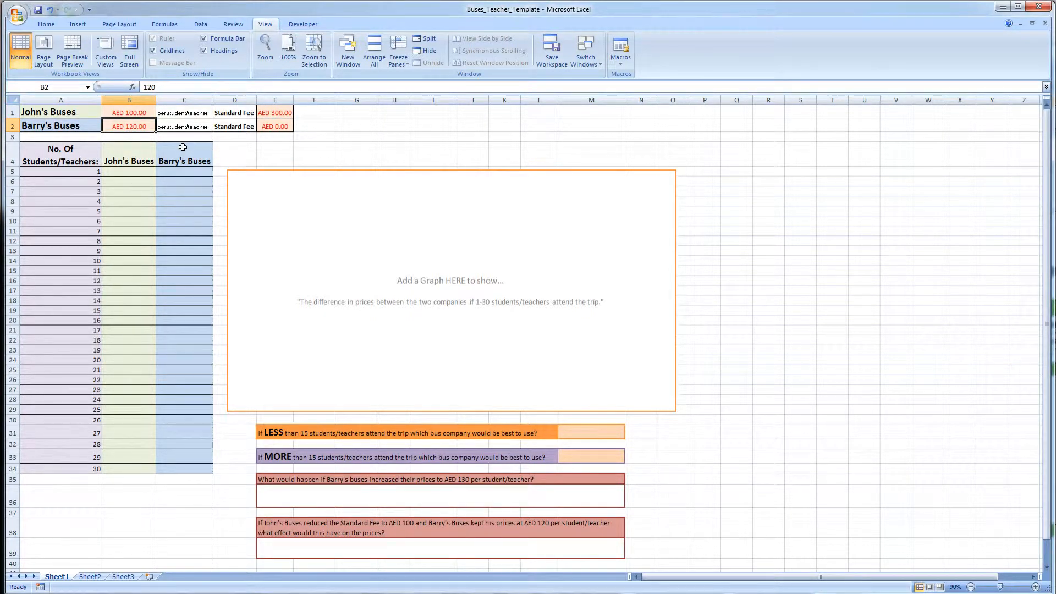
pyautogui.click(273, 126)
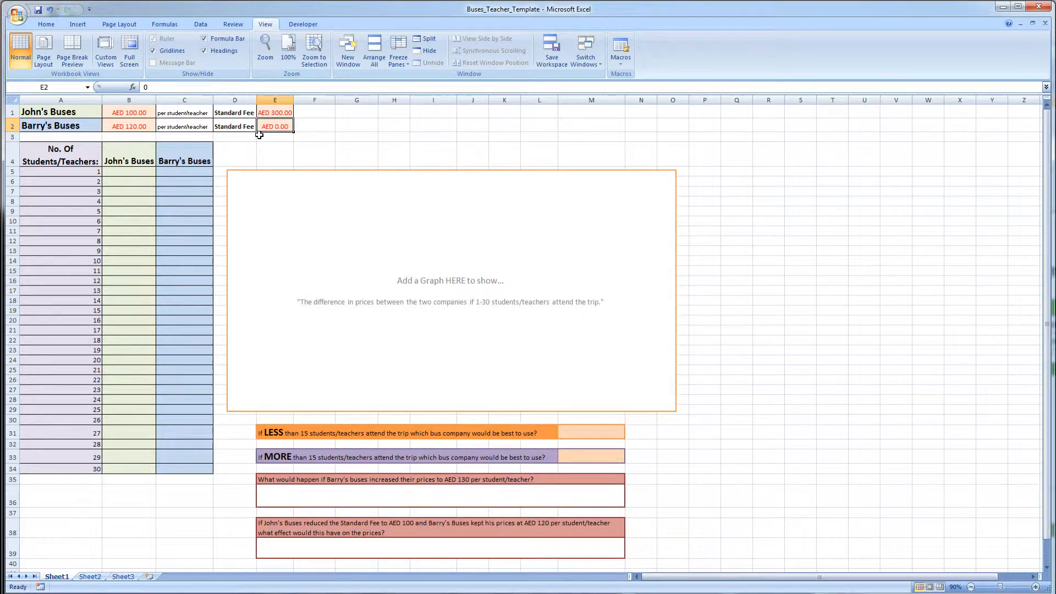
pyautogui.moveTo(275, 124); pyautogui.dragTo(82, 115)
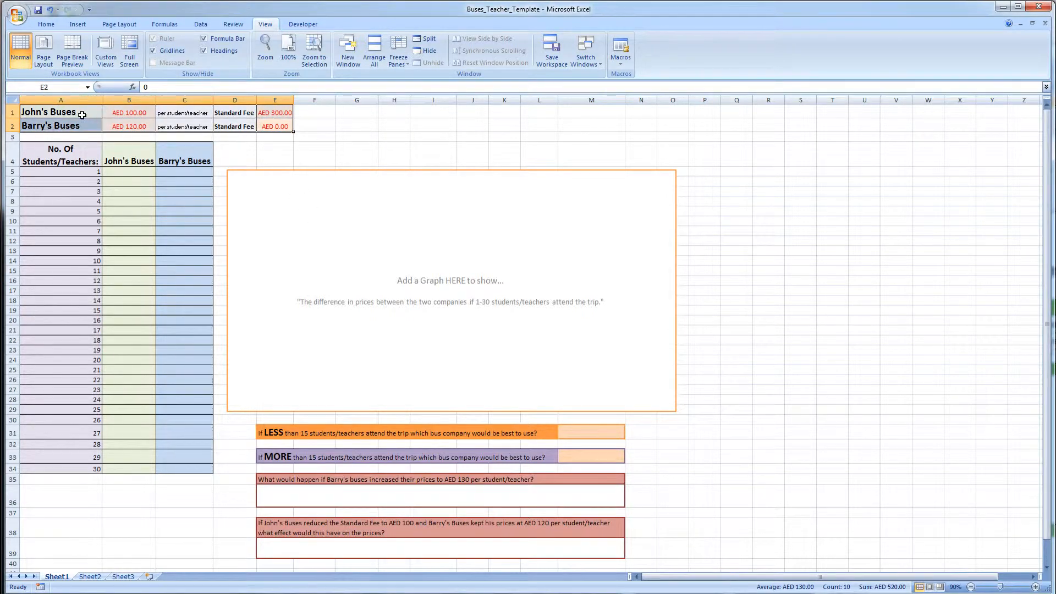
pyautogui.click(368, 127)
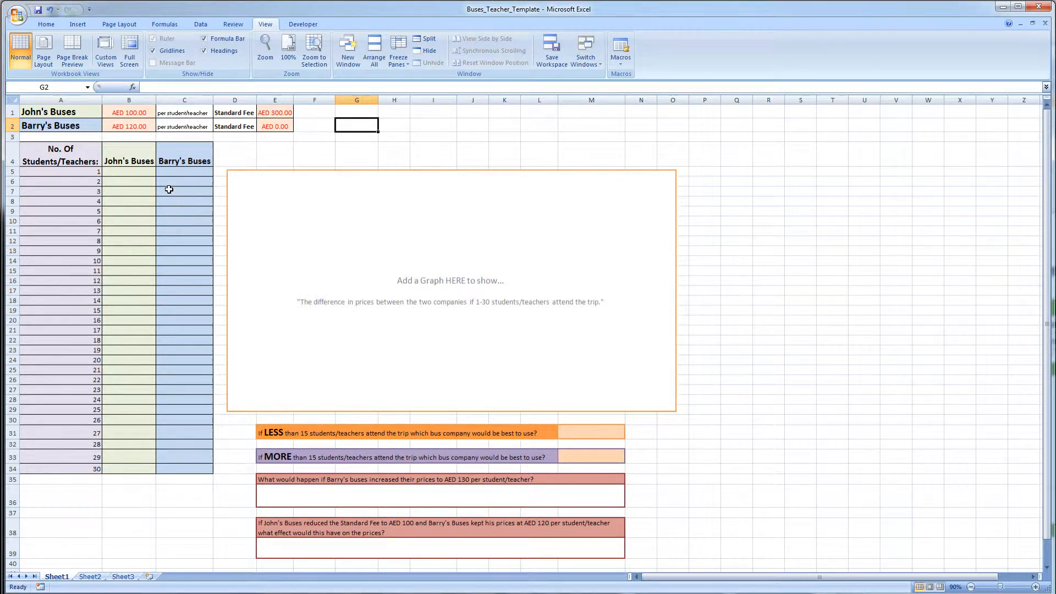
pyautogui.click(139, 171)
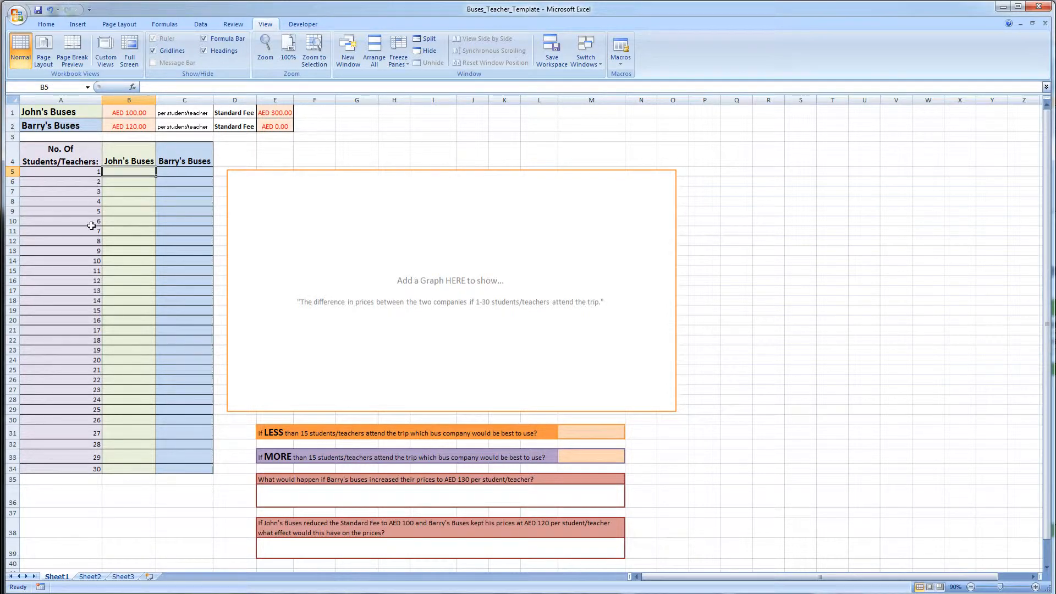
pyautogui.click(173, 171)
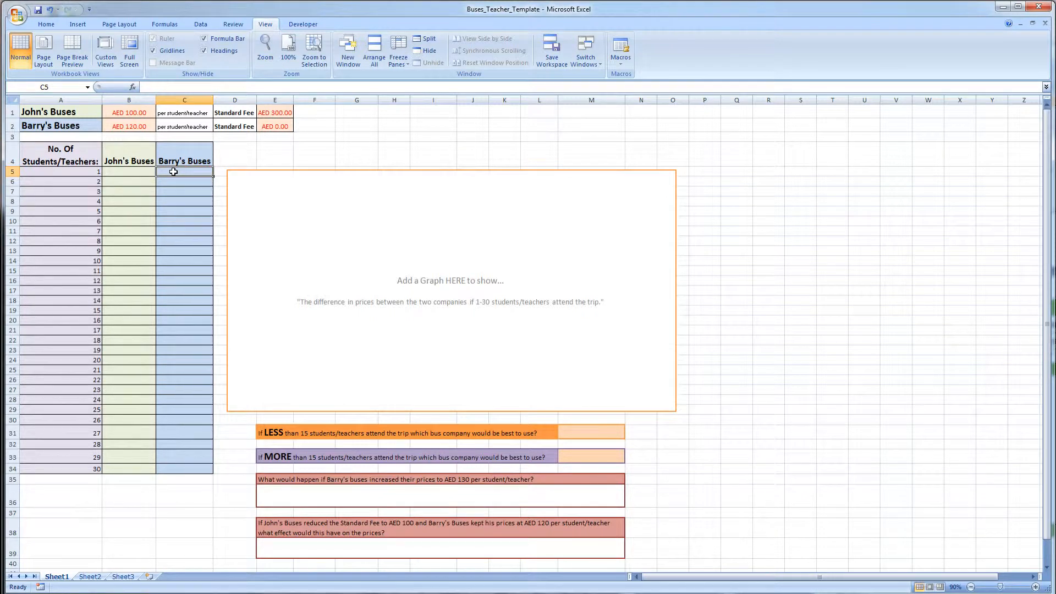
pyautogui.click(116, 171)
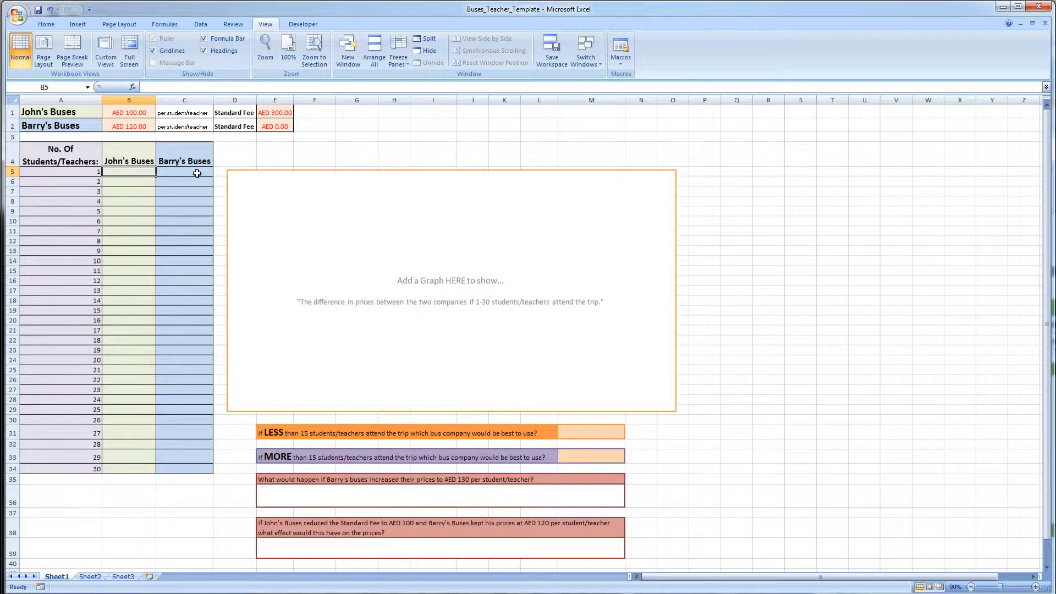
# - Enter =B1*A5+E1 as John's Buses cost for one student and fill it down to the 30-student row
pyautogui.write('=')
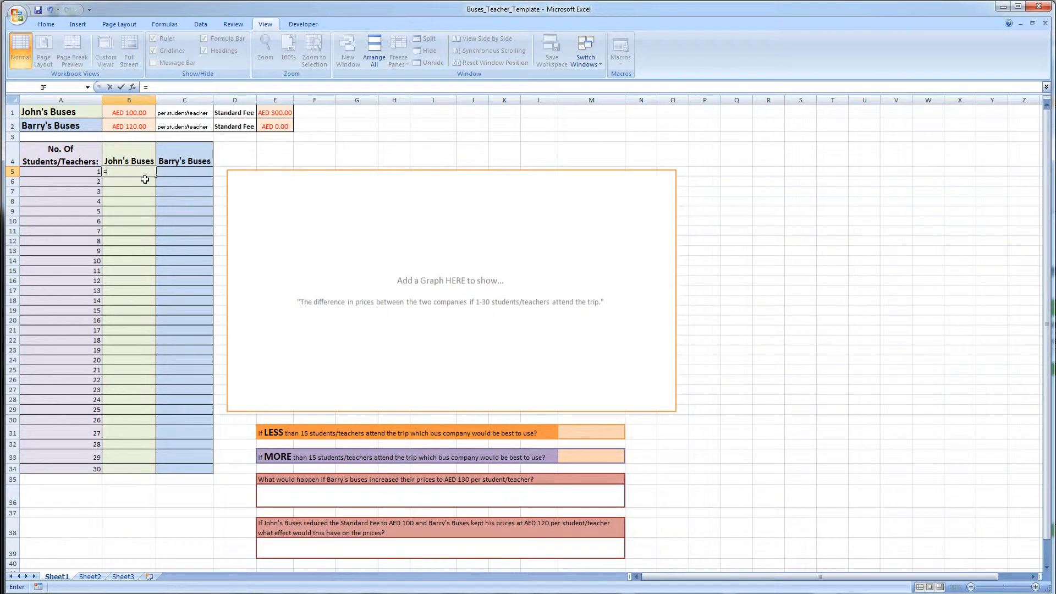
pyautogui.click(132, 113)
pyautogui.write('*')
pyautogui.click(90, 172)
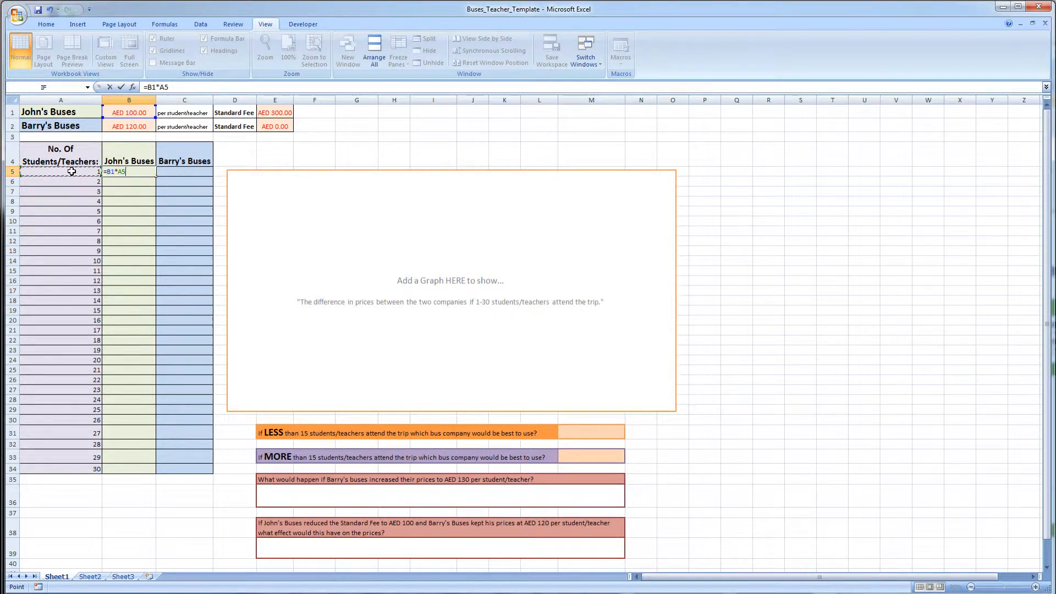
pyautogui.write('+')
pyautogui.click(280, 112)
pyautogui.press('Return')
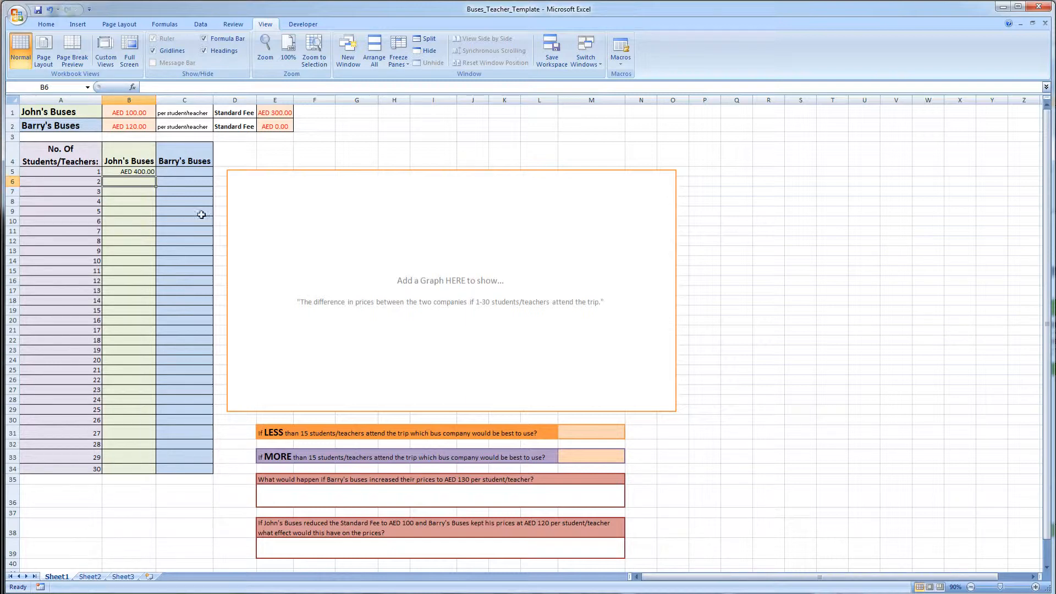
pyautogui.click(137, 172)
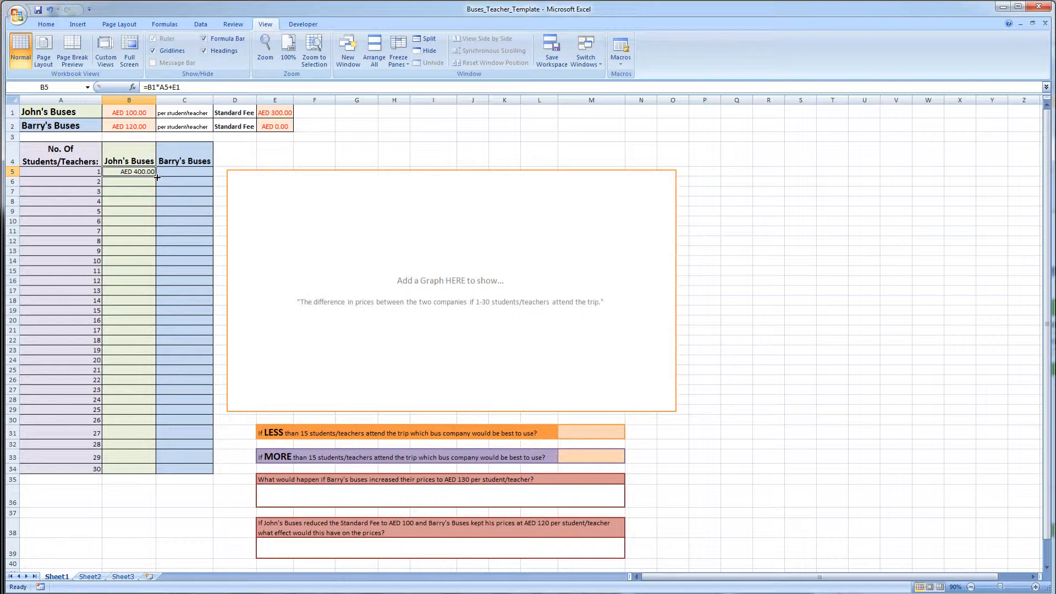
pyautogui.moveTo(157, 177); pyautogui.dragTo(155, 474)
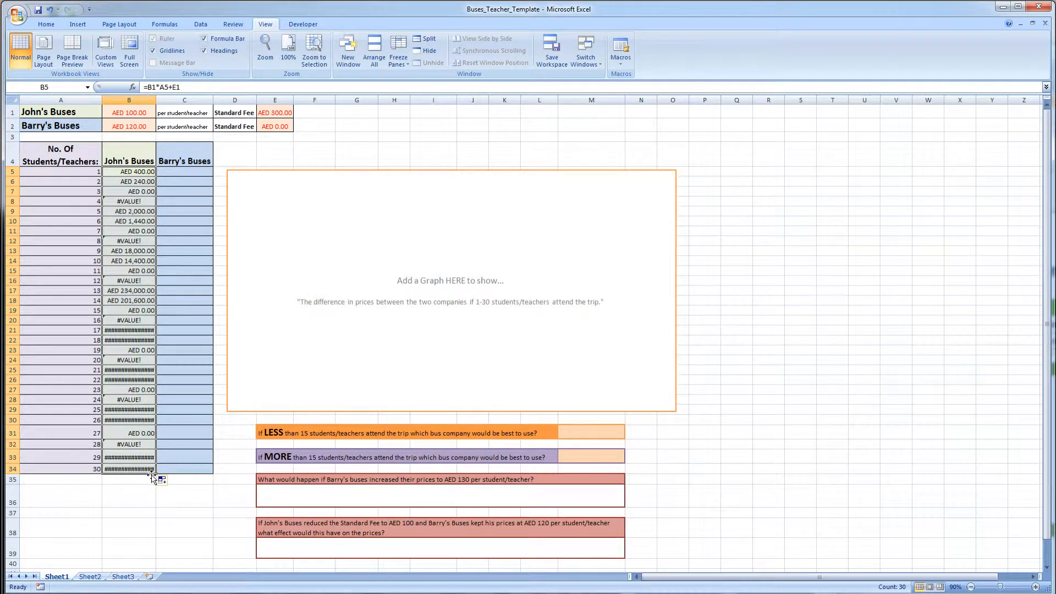
# - Re-examine the first John's Buses formula in the formula bar
pyautogui.click(246, 152)
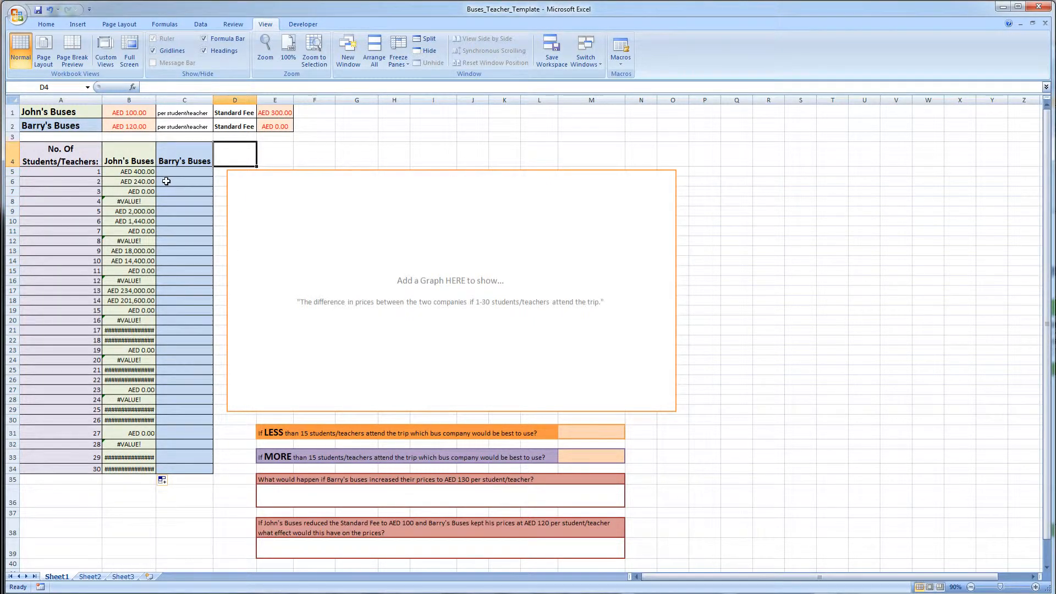
pyautogui.click(137, 173)
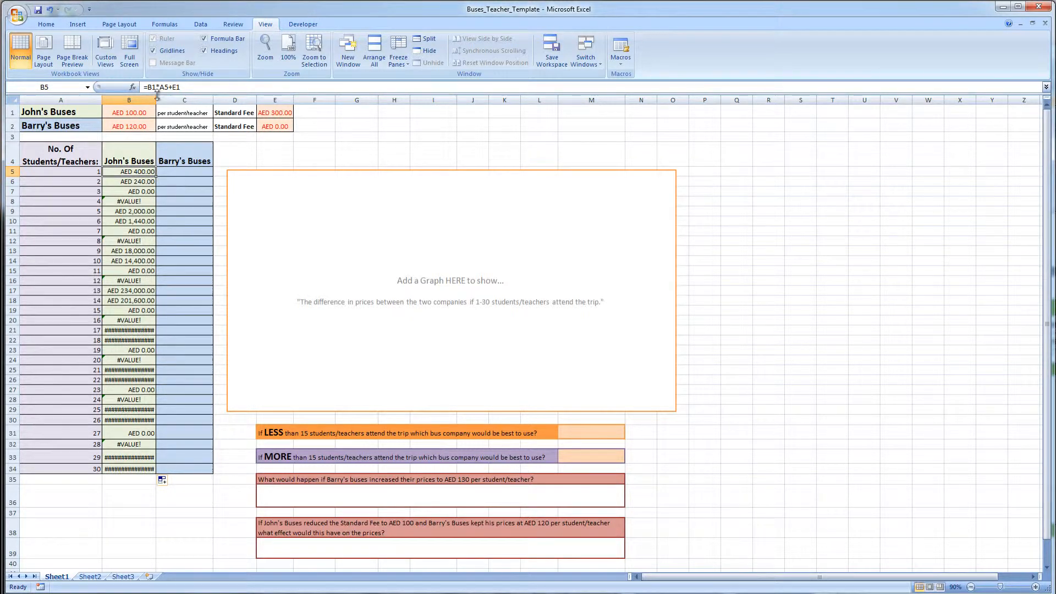
pyautogui.moveTo(157, 176); pyautogui.dragTo(160, 471)
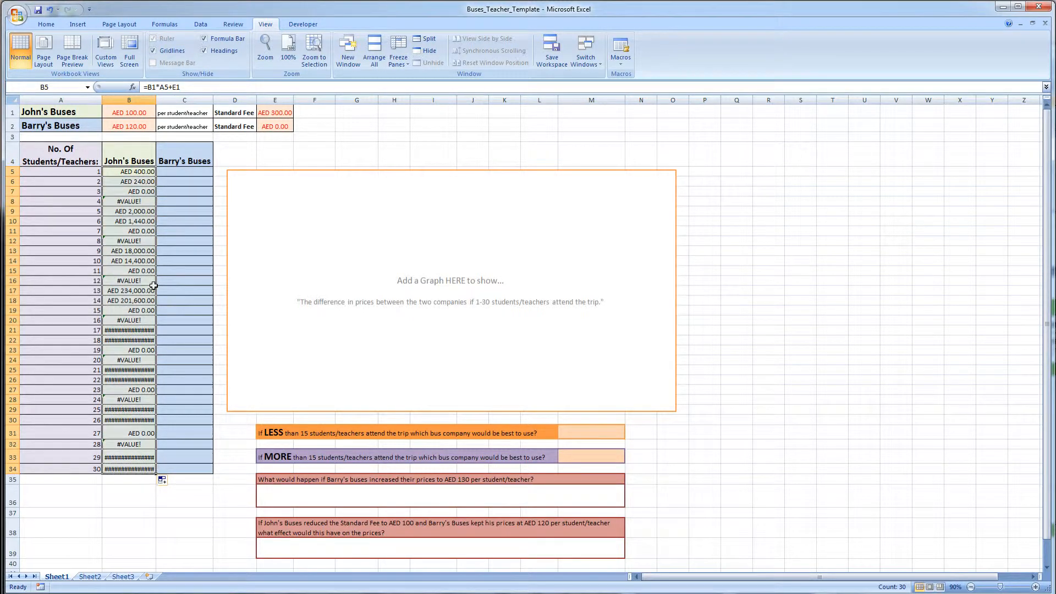
pyautogui.click(141, 175)
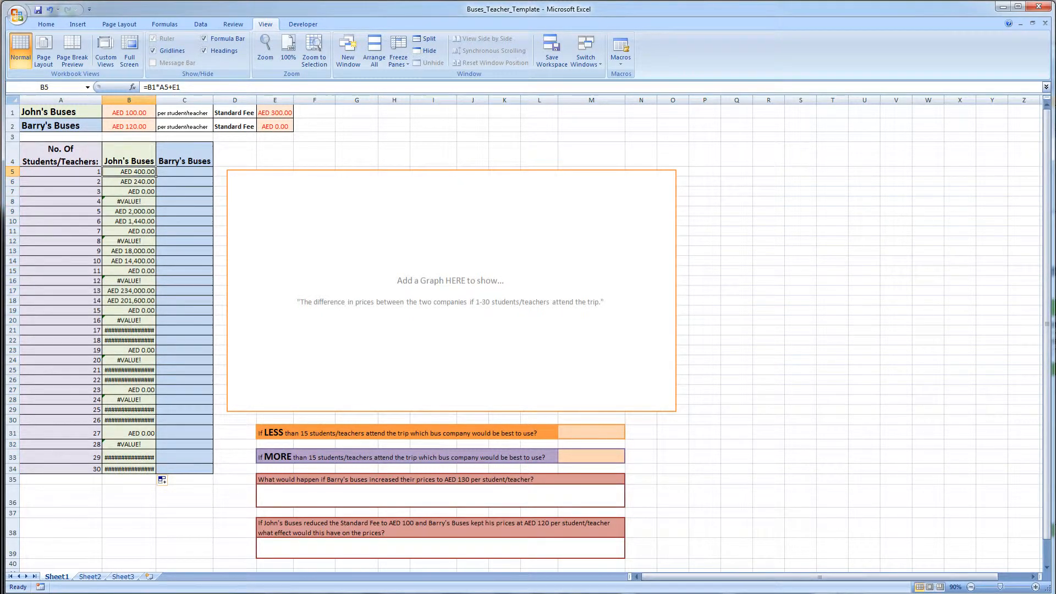
pyautogui.click(154, 87)
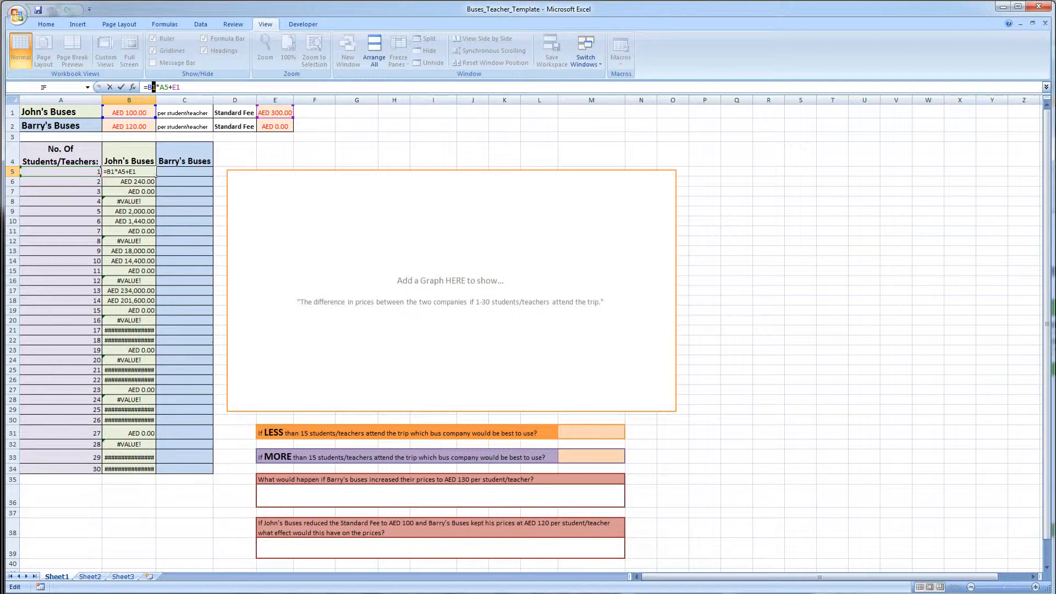
pyautogui.press('Right')
pyautogui.press('Right')
pyautogui.press('Right')
pyautogui.press('Right')
pyautogui.press('Right')
pyautogui.press('Right')
pyautogui.press('Return')
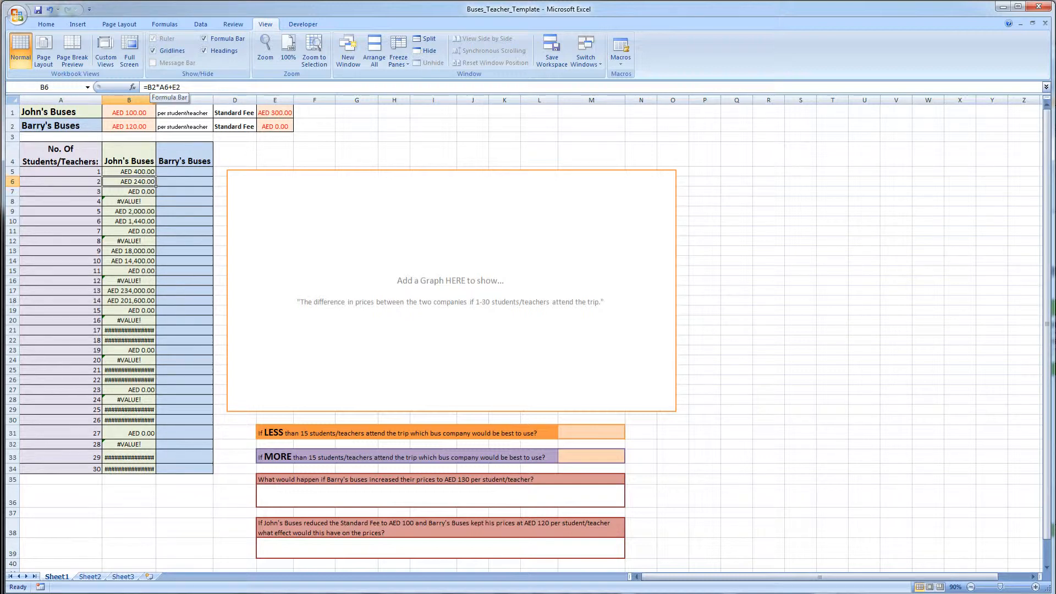
# - Step down the John's Buses column, reviewing each row's formula references
pyautogui.click(153, 87)
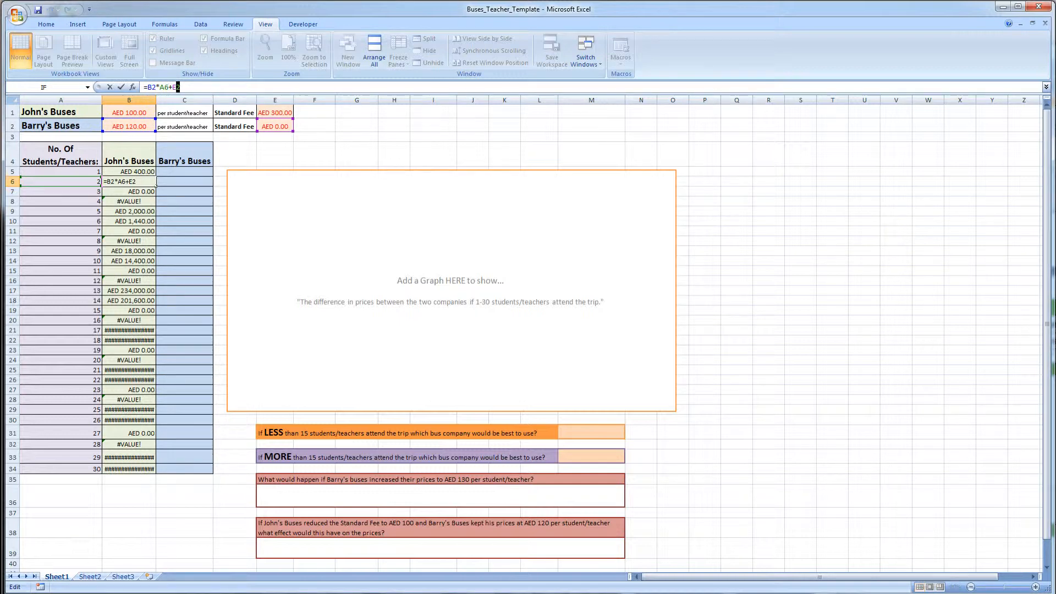
pyautogui.press('Return')
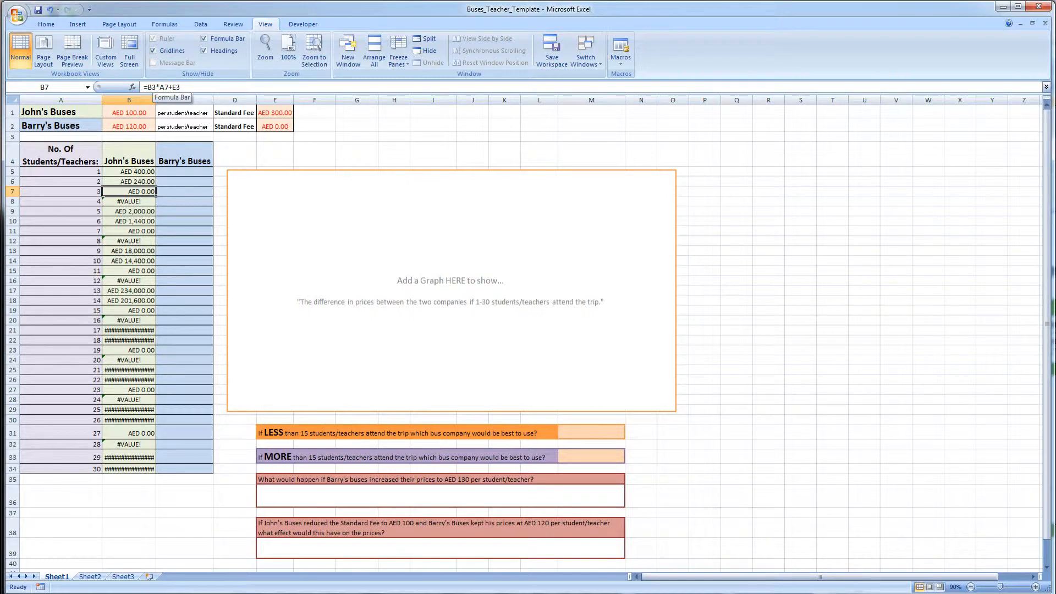
pyautogui.press('Down')
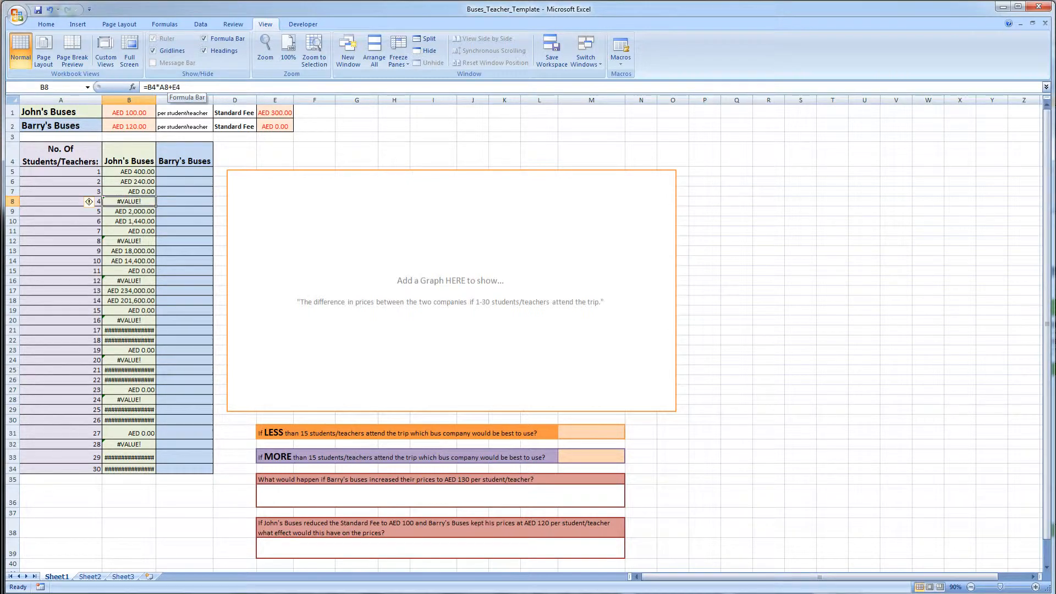
pyautogui.press('Down')
pyautogui.press('Down')
pyautogui.press('Down')
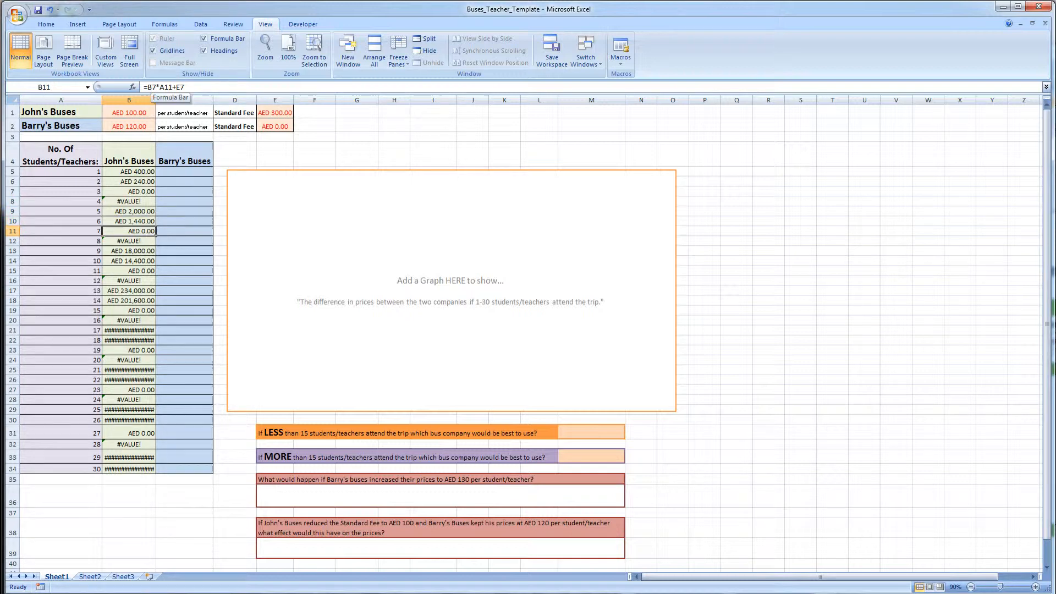
pyautogui.click(153, 87)
pyautogui.moveTo(173, 87); pyautogui.dragTo(163, 87)
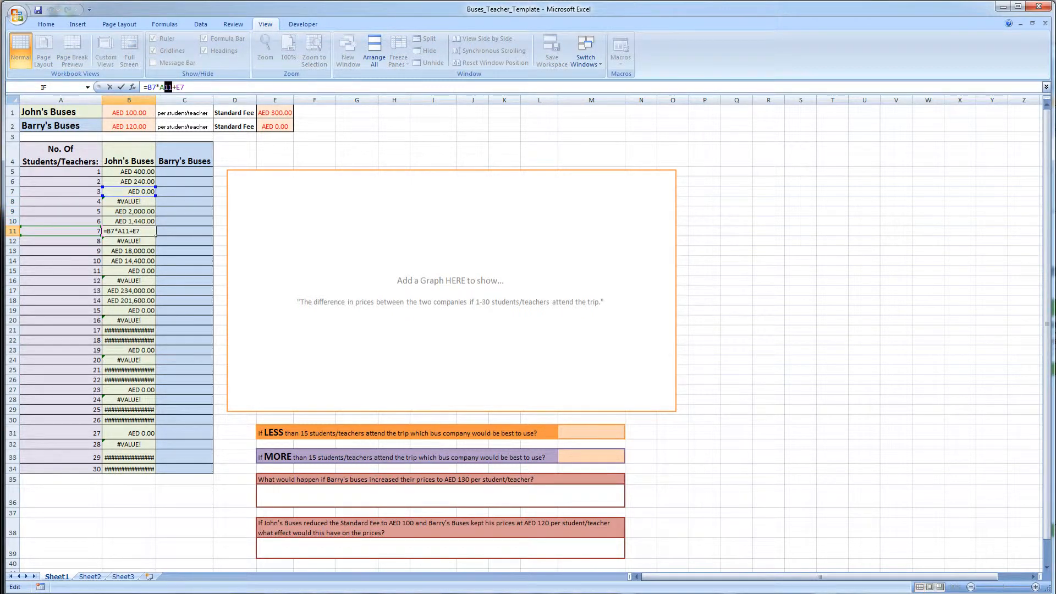
pyautogui.press('Return')
pyautogui.press('Down')
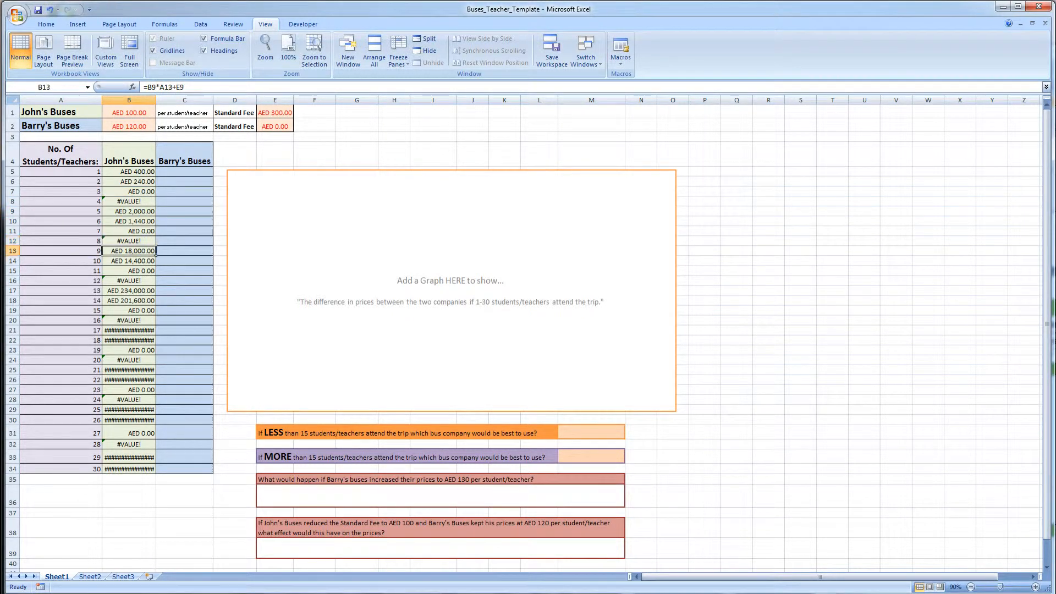
pyautogui.press('Down')
pyautogui.press('Down')
pyautogui.press('Down')
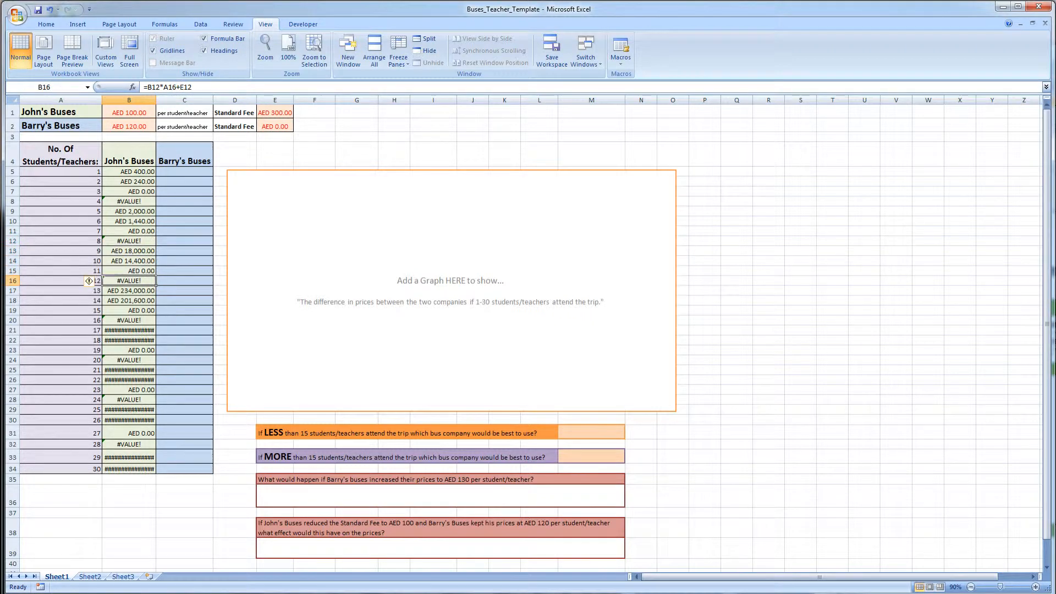
# - Open the John's Buses formulas for 2 and 3 students and highlight their price and fee references
pyautogui.click(137, 181)
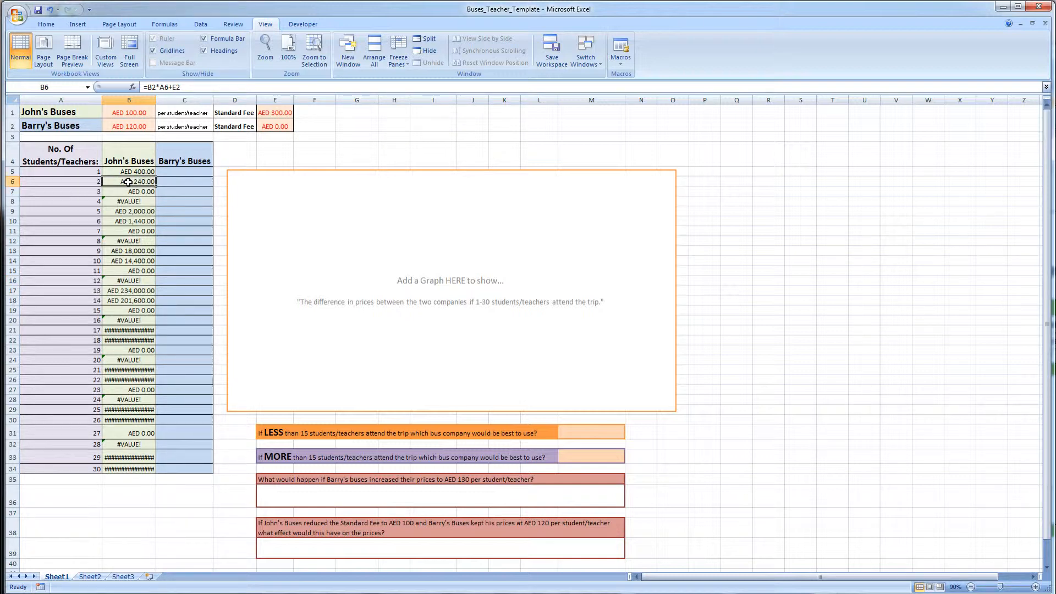
pyautogui.doubleClick(129, 182)
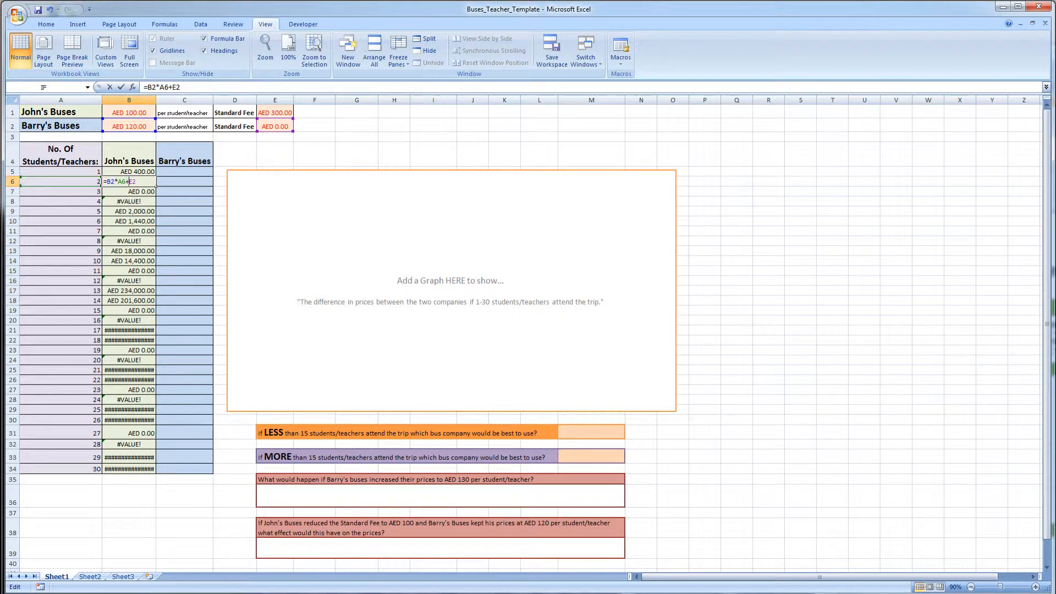
pyautogui.doubleClick(110, 181)
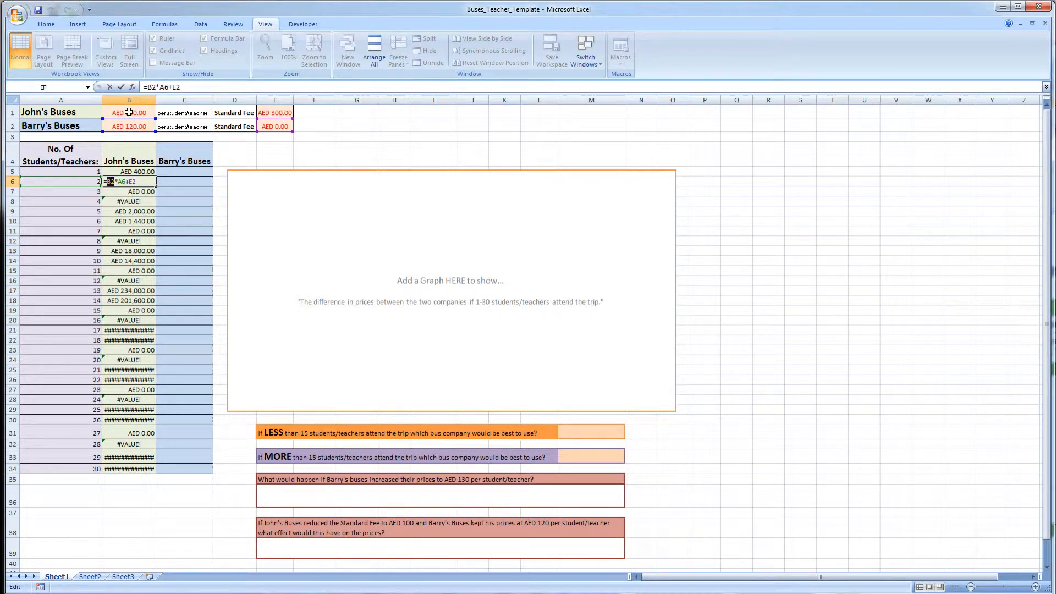
pyautogui.moveTo(156, 87); pyautogui.dragTo(149, 87)
pyautogui.doubleClick(176, 87)
pyautogui.press('Return')
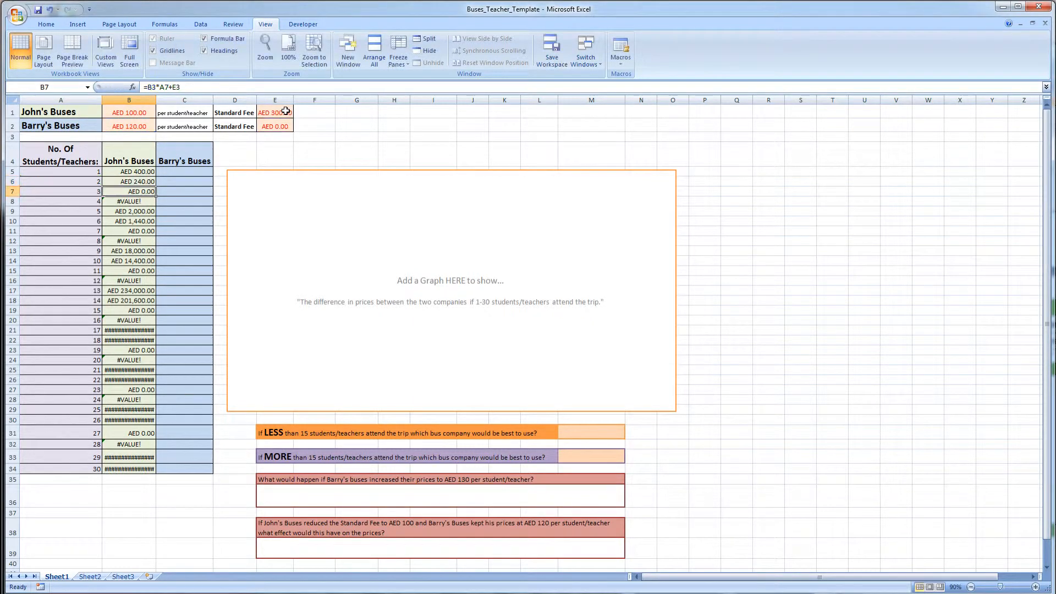
pyautogui.doubleClick(144, 192)
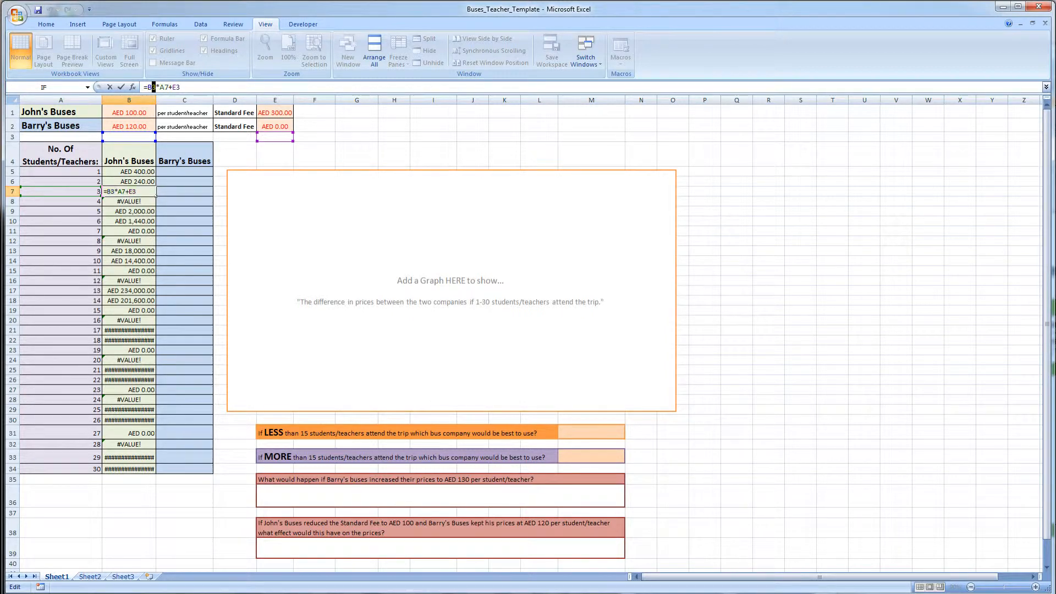
pyautogui.moveTo(153, 87); pyautogui.dragTo(171, 87)
pyautogui.press('Return')
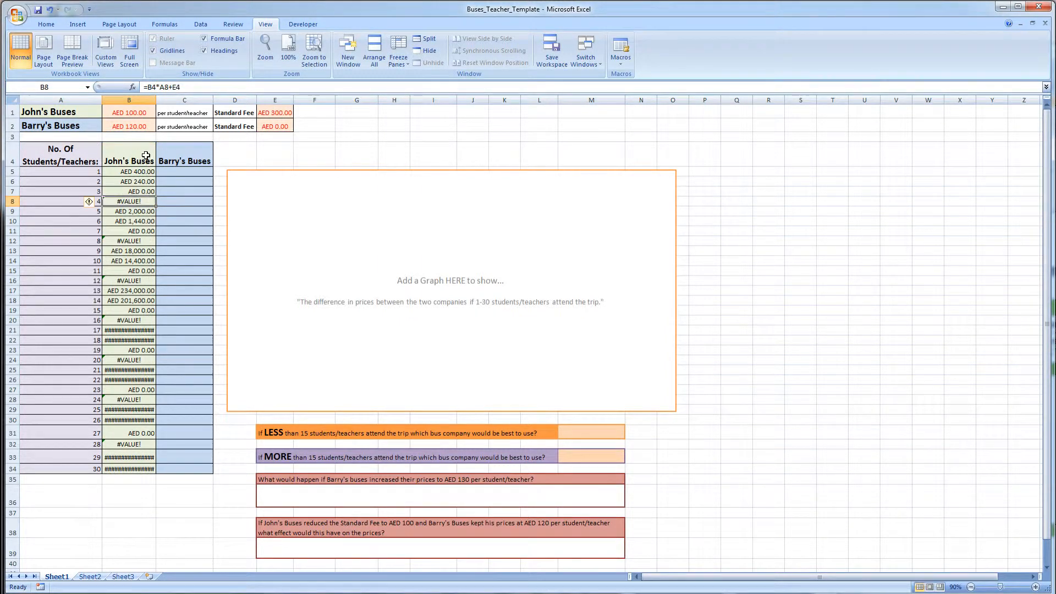
# - Open the first John's Buses formula and highlight its B1 and E1 references
pyautogui.click(135, 170)
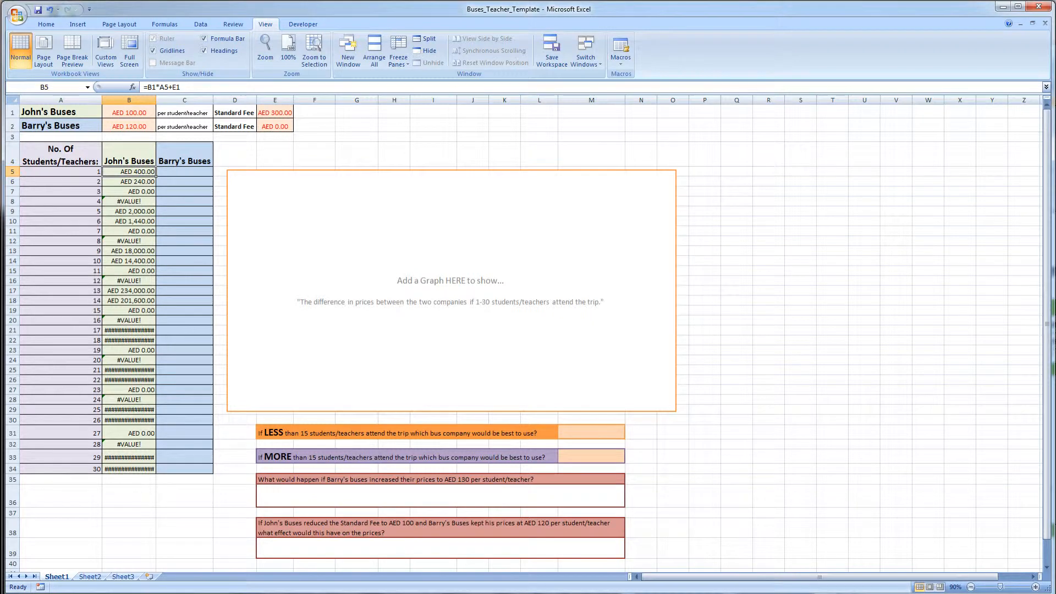
pyautogui.click(150, 87)
pyautogui.moveTo(156, 87); pyautogui.dragTo(147, 87)
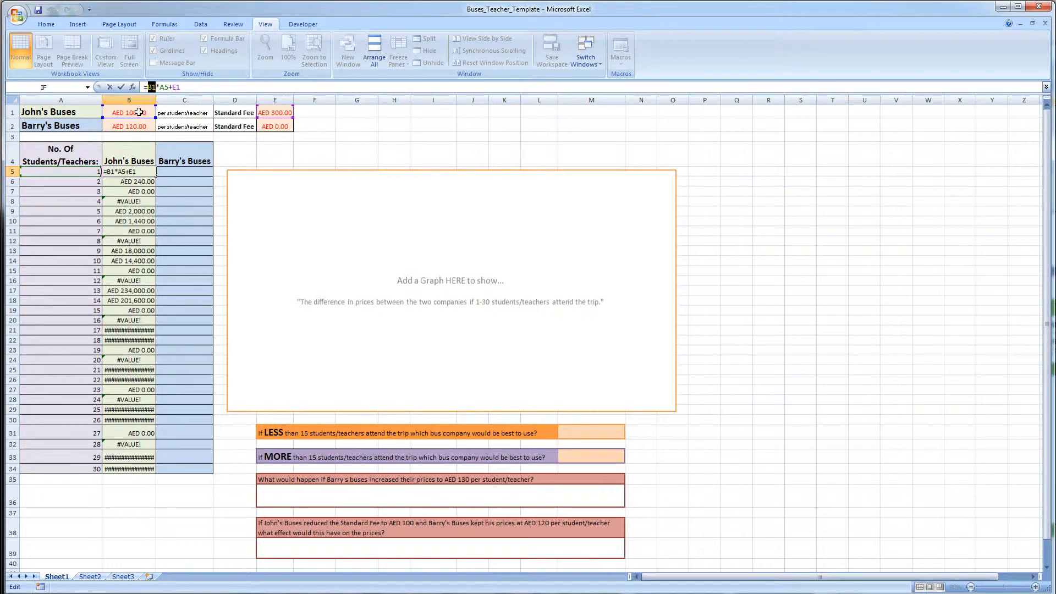
pyautogui.press('End')
pyautogui.hotkey('shift', 'Left')
pyautogui.hotkey('shift', 'Left')
pyautogui.press('Left')
pyautogui.press('Left')
pyautogui.hotkey('shift', 'Left')
pyautogui.hotkey('shift', 'Left')
pyautogui.press('Return')
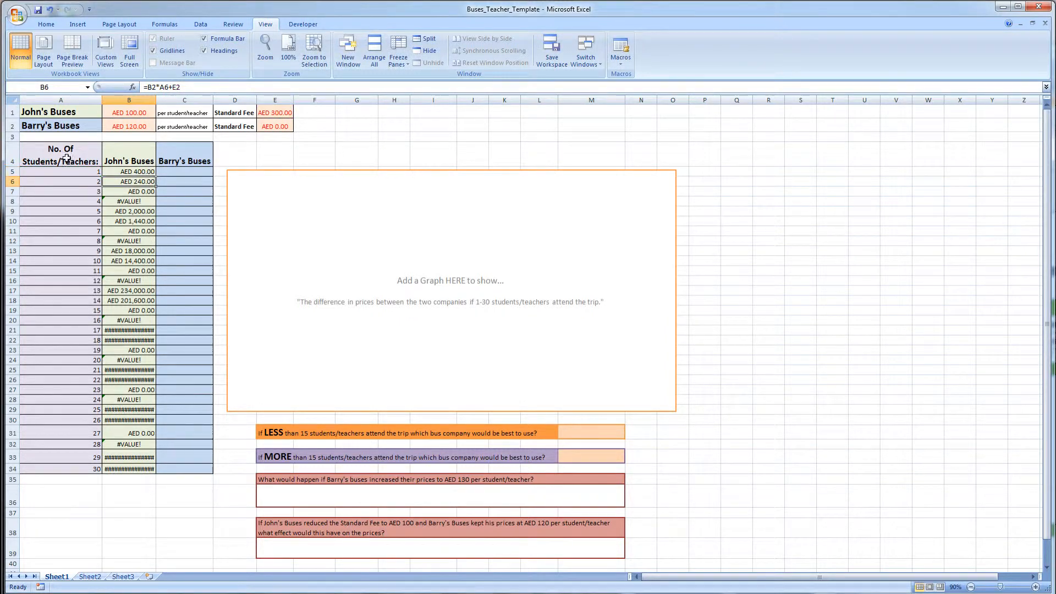
# - Open the John's Buses formulas for 2, 3 and 4 students in edit mode to review their references
pyautogui.press('F2')
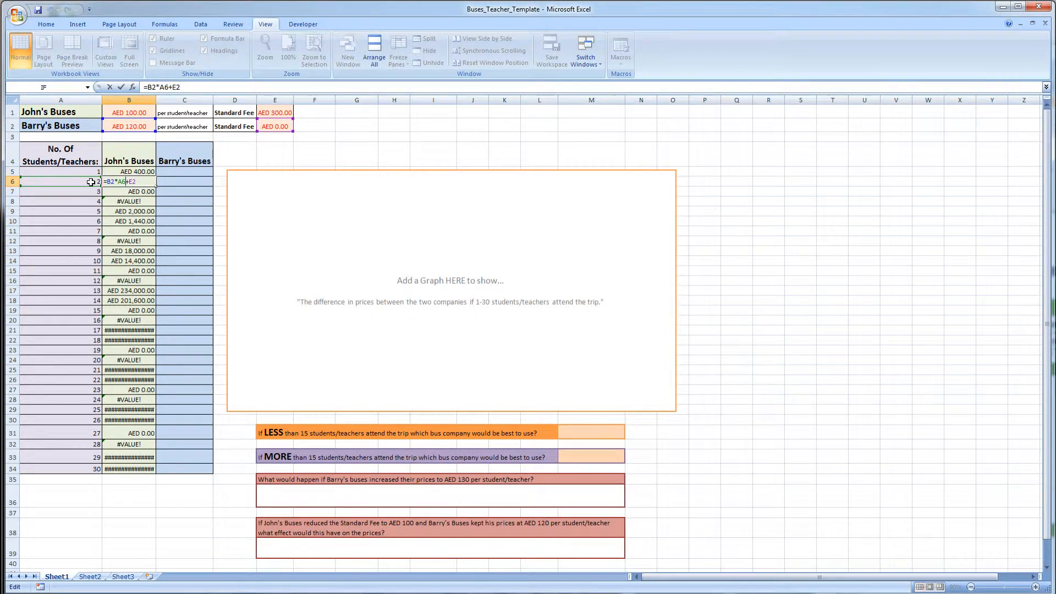
pyautogui.press('Return')
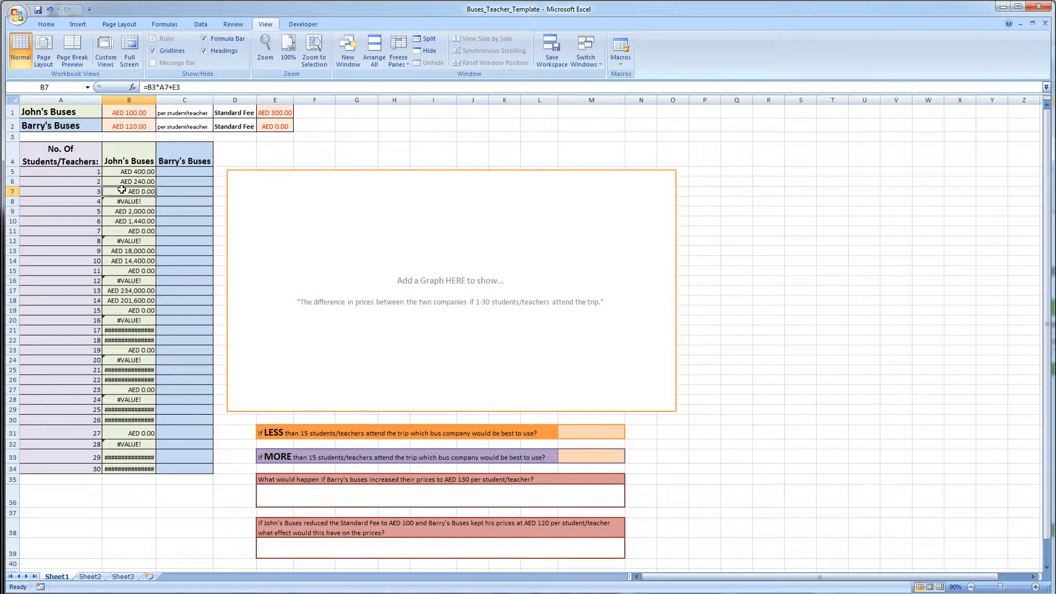
pyautogui.press('F2')
pyautogui.press('Return')
pyautogui.press('F2')
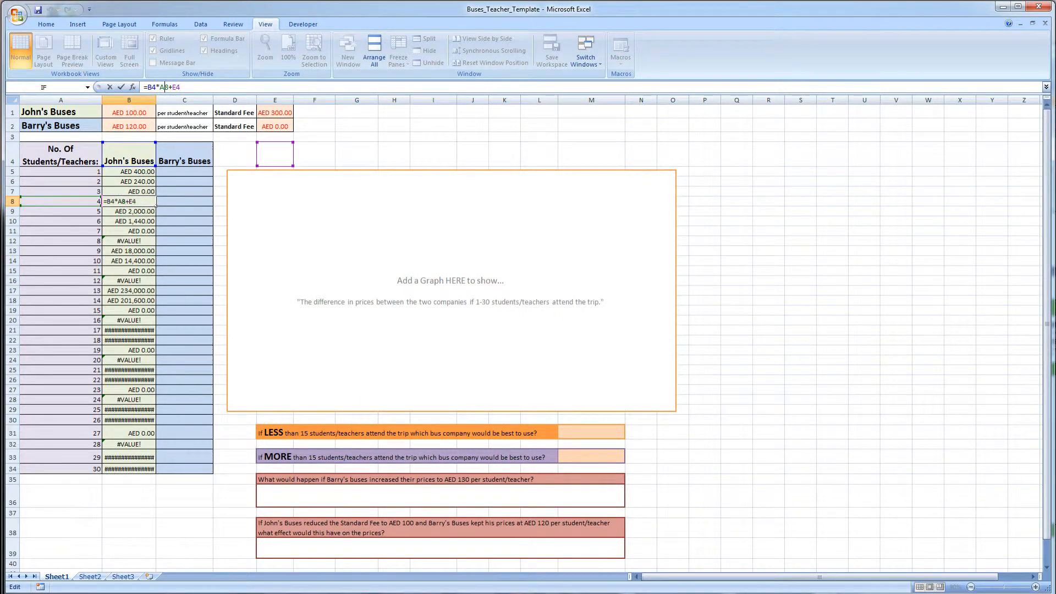
pyautogui.moveTo(168, 87); pyautogui.dragTo(171, 87)
pyautogui.press('Return')
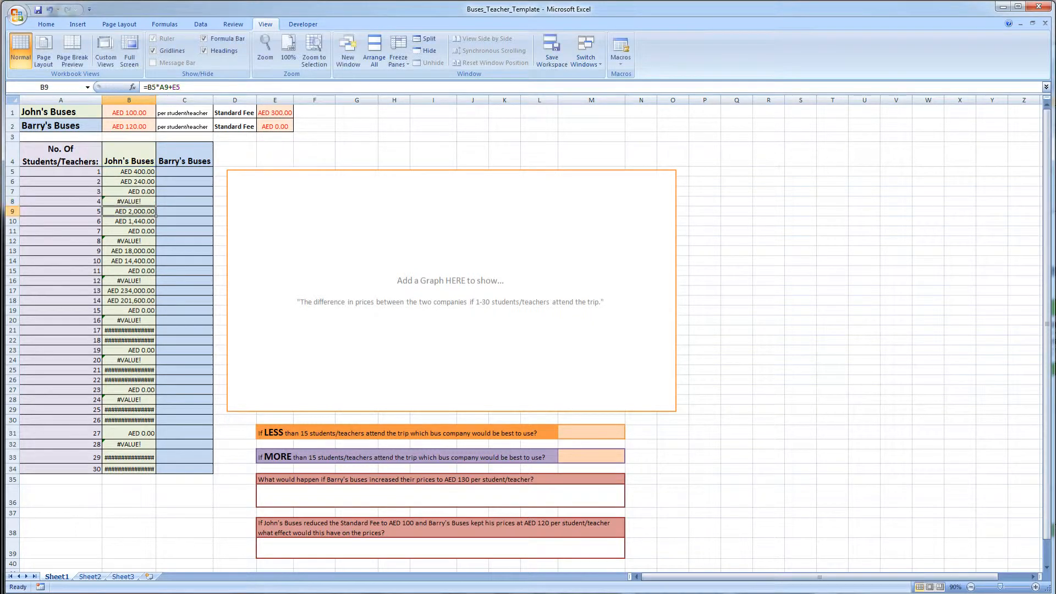
# - Change the first John's Buses formula's B1 and E1 references to absolute $B$1 and $E$1
pyautogui.click(145, 172)
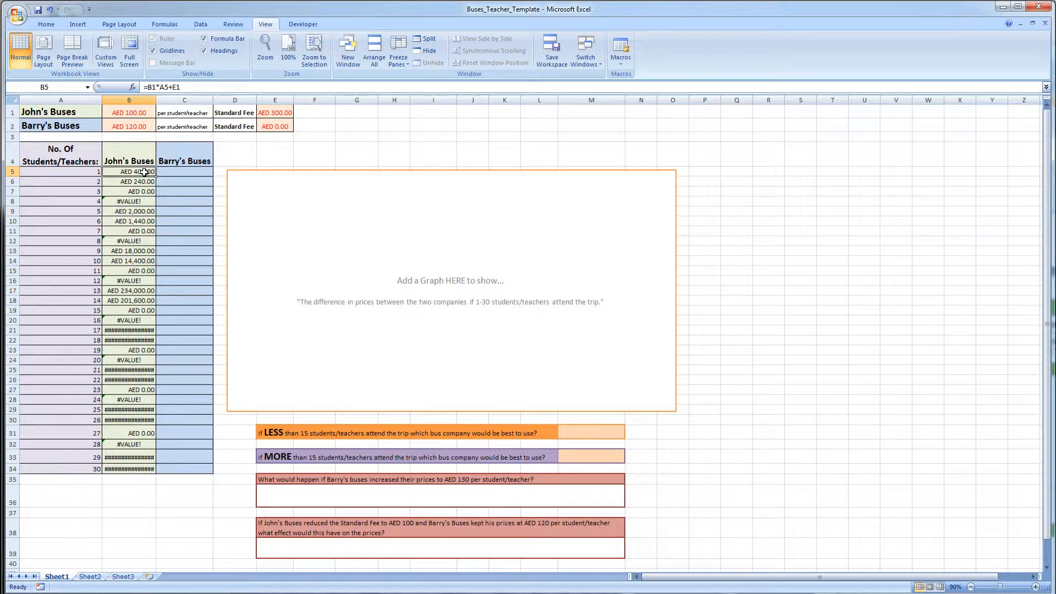
pyautogui.click(150, 87)
pyautogui.doubleClick(150, 86)
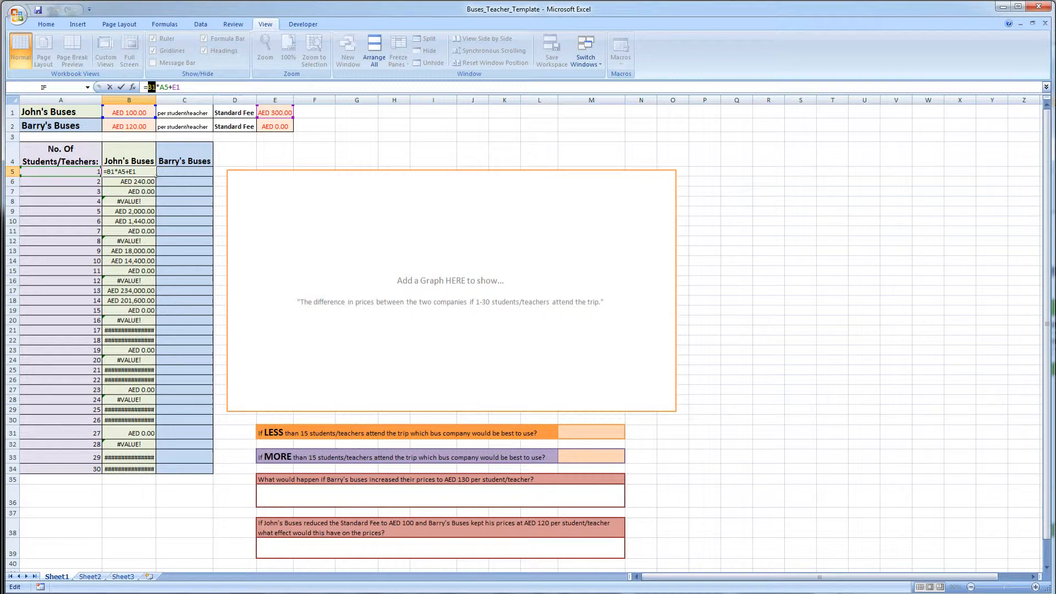
pyautogui.press('F4')
pyautogui.press('Left')
pyautogui.press('Right')
pyautogui.press('Right')
pyautogui.press('Right')
pyautogui.press('Right')
pyautogui.moveTo(147, 87); pyautogui.dragTo(156, 87)
pyautogui.moveTo(156, 87); pyautogui.dragTo(163, 87)
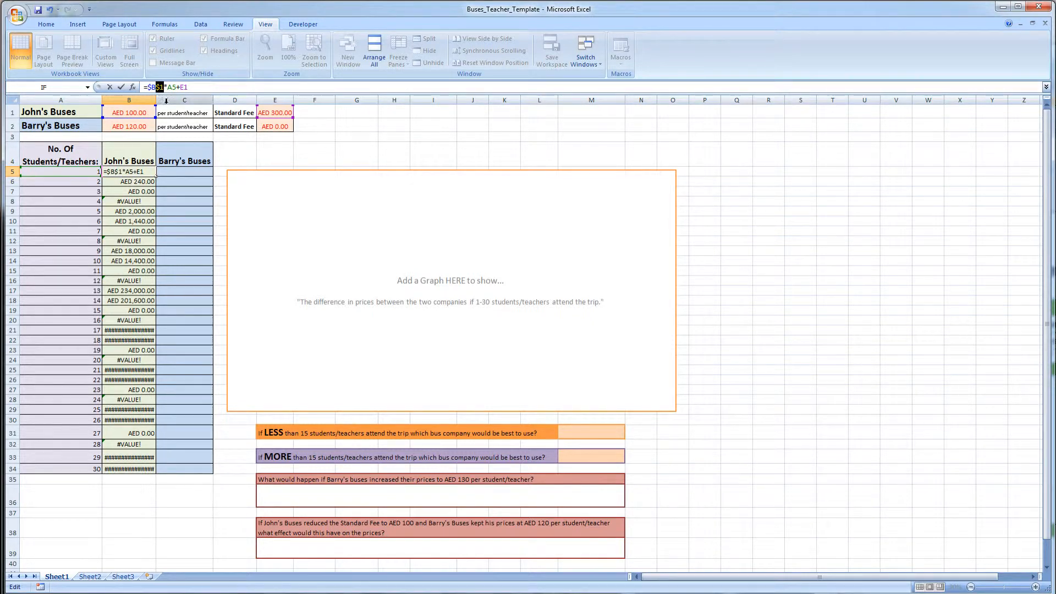
pyautogui.moveTo(188, 87); pyautogui.dragTo(180, 88)
pyautogui.press('F4')
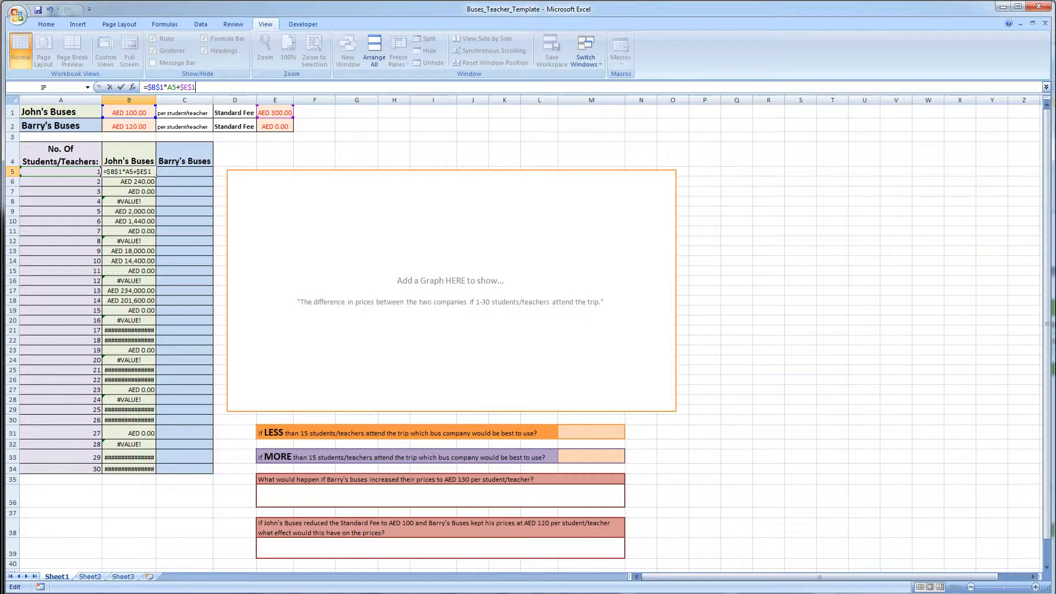
# - Highlight the absolute references within the formula and commit the edit
pyautogui.press('Left')
pyautogui.press('Left')
pyautogui.press('Left')
pyautogui.press('Left')
pyautogui.press('Left')
pyautogui.hotkey('shift', 'Left')
pyautogui.hotkey('shift', 'Left')
pyautogui.press('End')
pyautogui.hotkey('shift', 'Left')
pyautogui.hotkey('shift', 'Left')
pyautogui.hotkey('shift', 'Left')
pyautogui.hotkey('shift', 'Left')
pyautogui.press('Left')
pyautogui.press('Left')
pyautogui.press('Left')
pyautogui.press('Left')
pyautogui.press('Left')
pyautogui.hotkey('shift', 'Left')
pyautogui.hotkey('shift', 'Left')
pyautogui.hotkey('shift', 'Left')
pyautogui.hotkey('shift', 'Left')
pyautogui.press('Return')
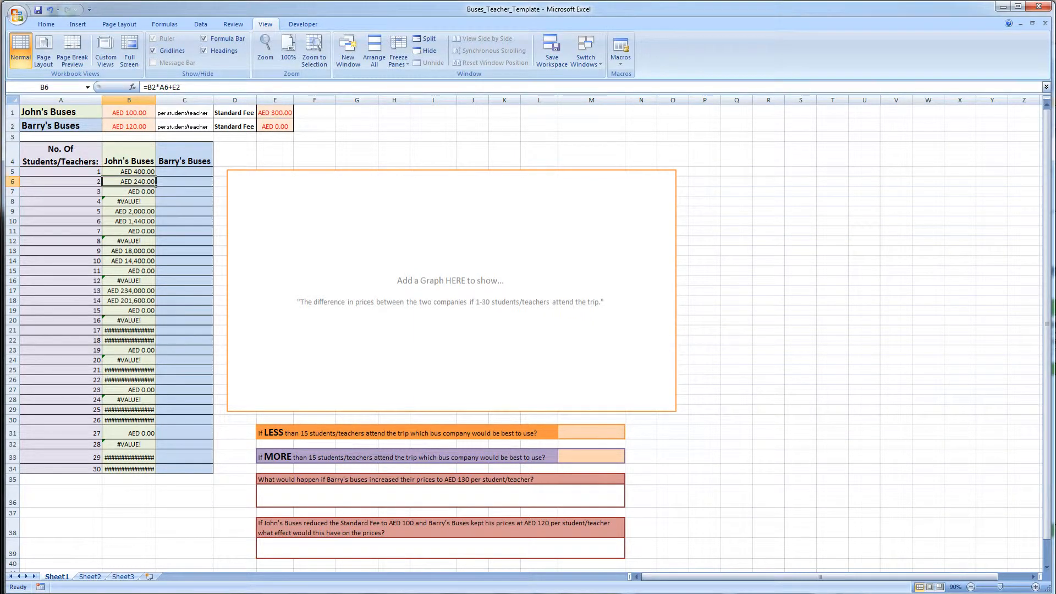
# - Fill the first John's Buses formula down through the row for 30 students
pyautogui.click(132, 172)
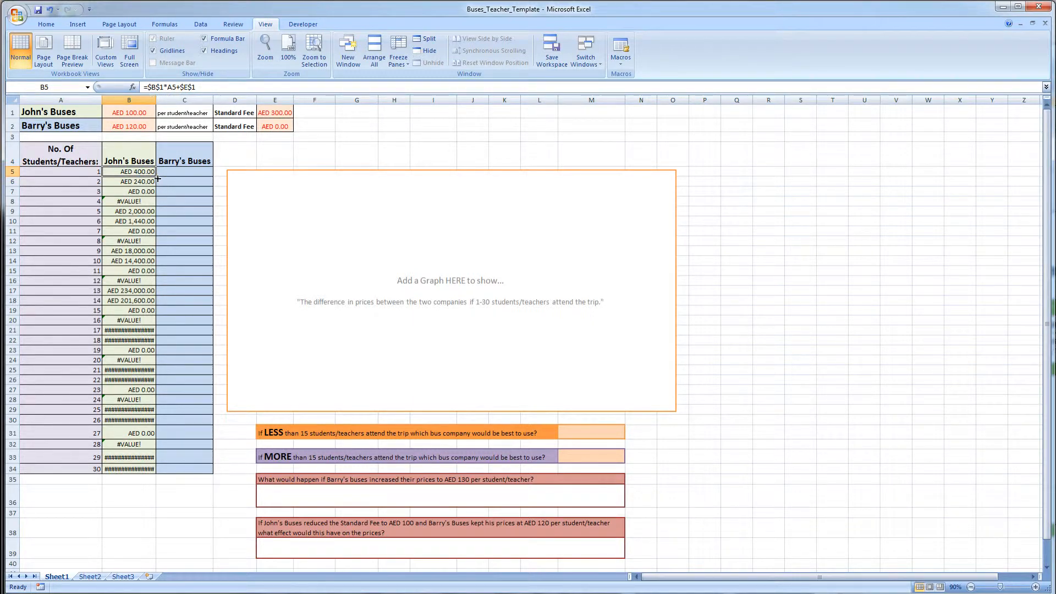
pyautogui.moveTo(157, 178); pyautogui.dragTo(151, 470)
pyautogui.click(163, 468)
pyautogui.click(152, 459)
pyautogui.click(143, 461)
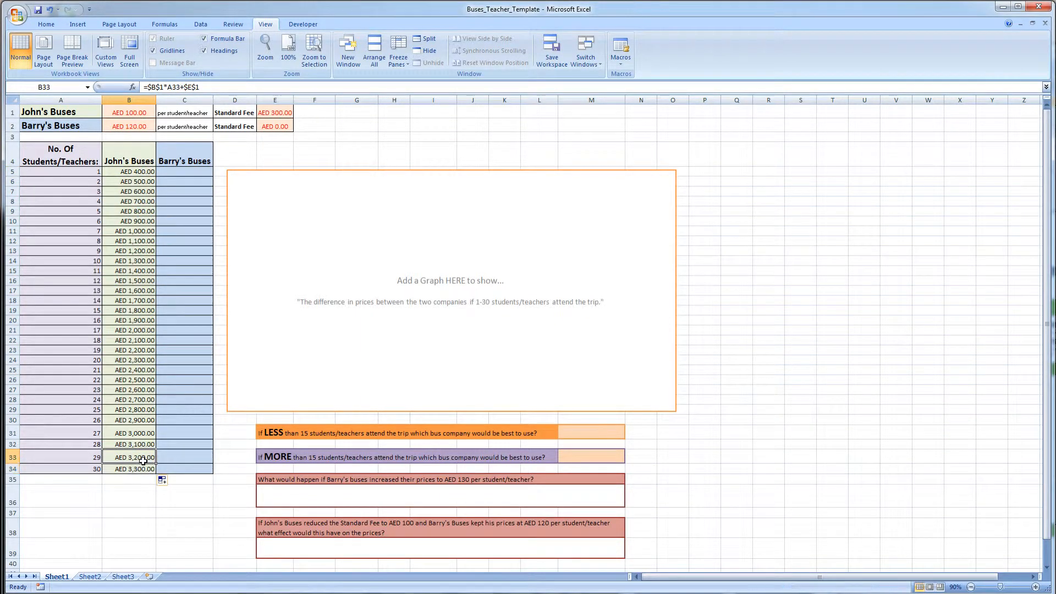
# - Step through the filled John's Buses cells, reviewing each formula's references
pyautogui.click(127, 184)
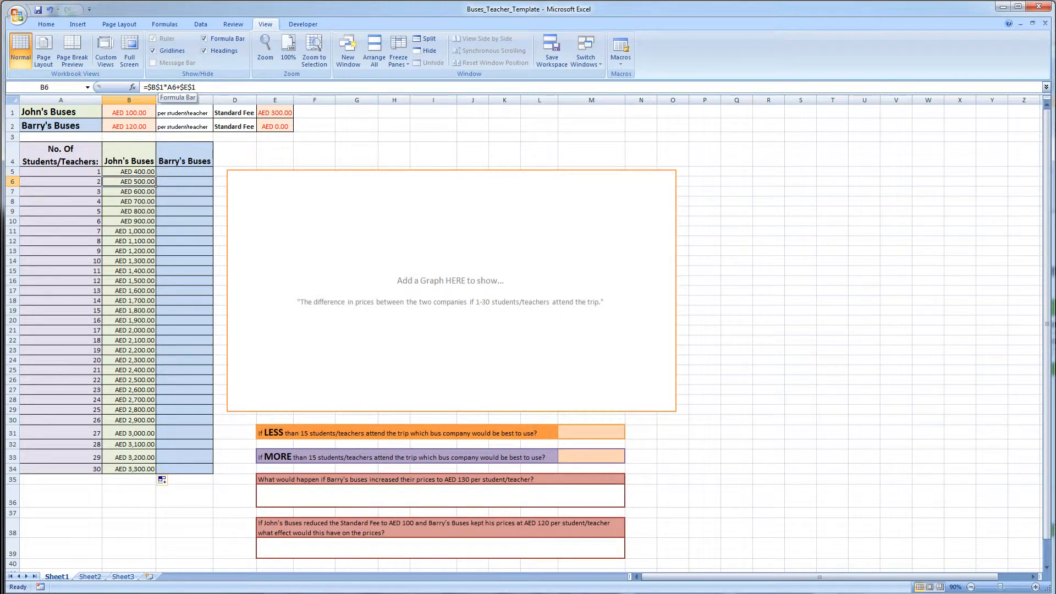
pyautogui.click(138, 190)
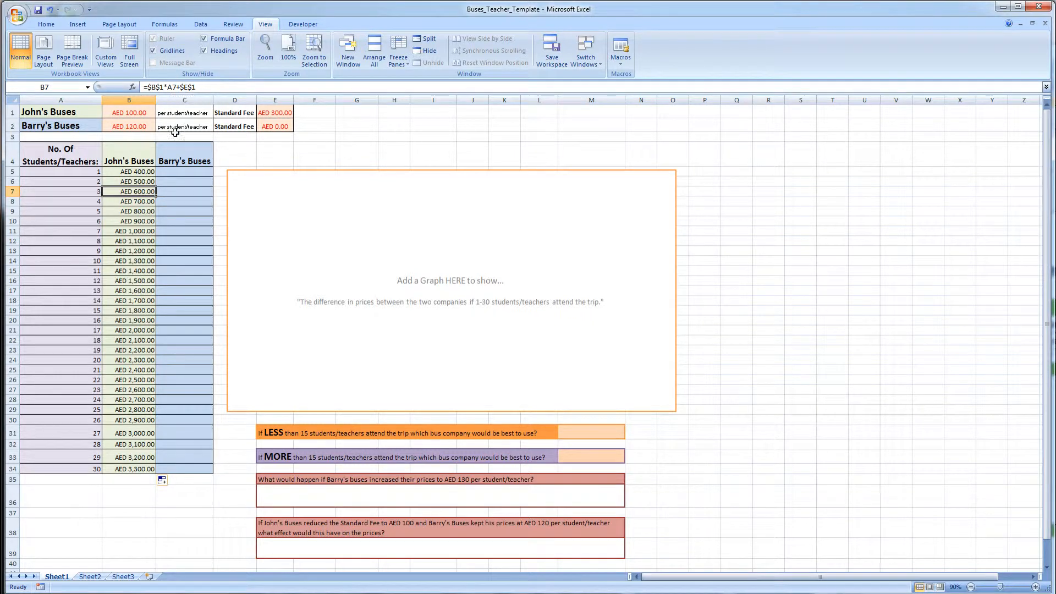
pyautogui.click(138, 199)
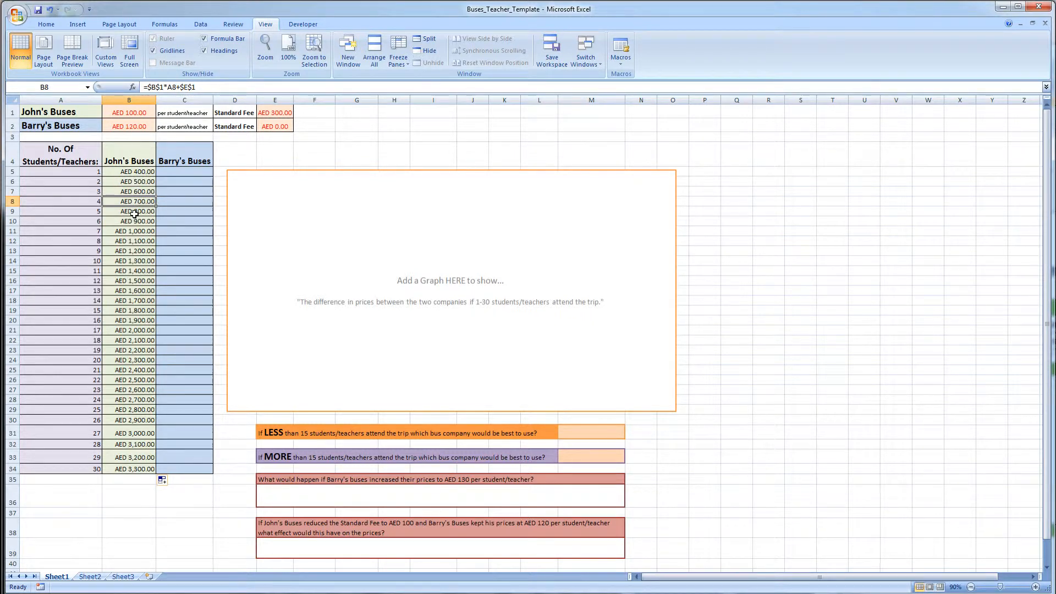
pyautogui.click(133, 215)
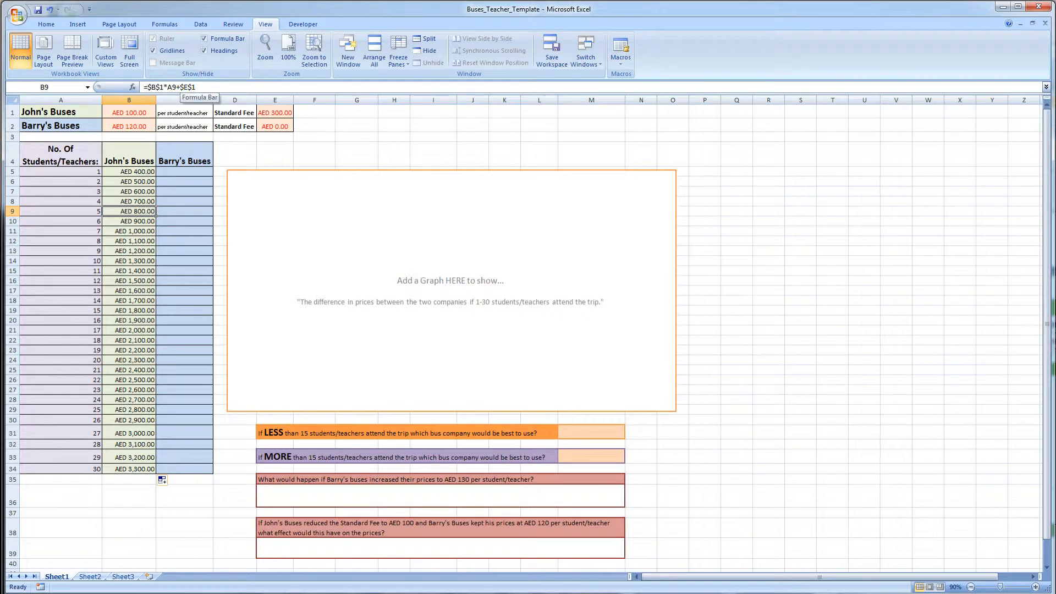
pyautogui.click(129, 201)
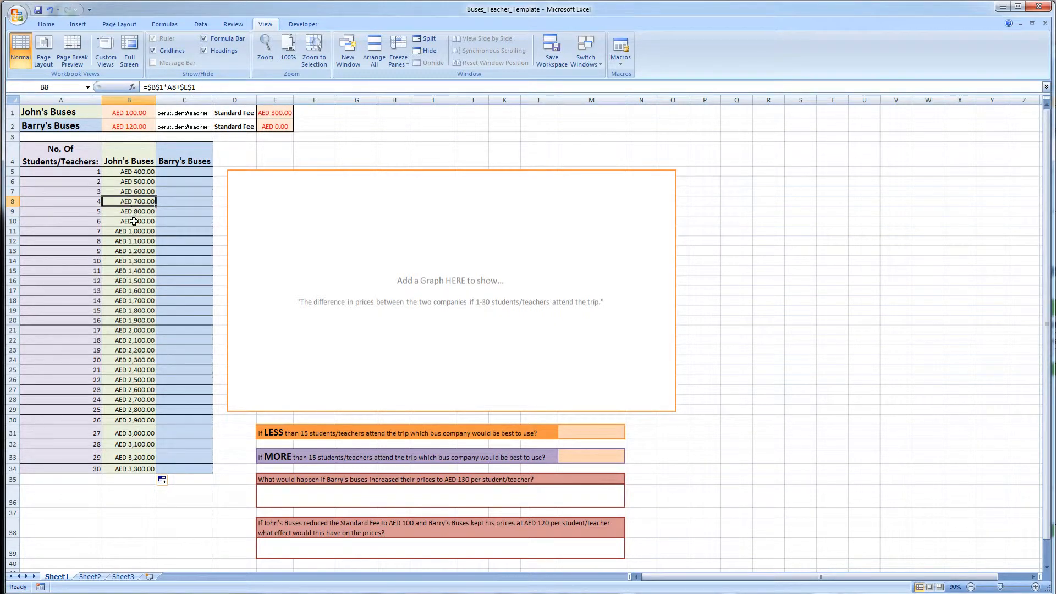
pyautogui.click(134, 221)
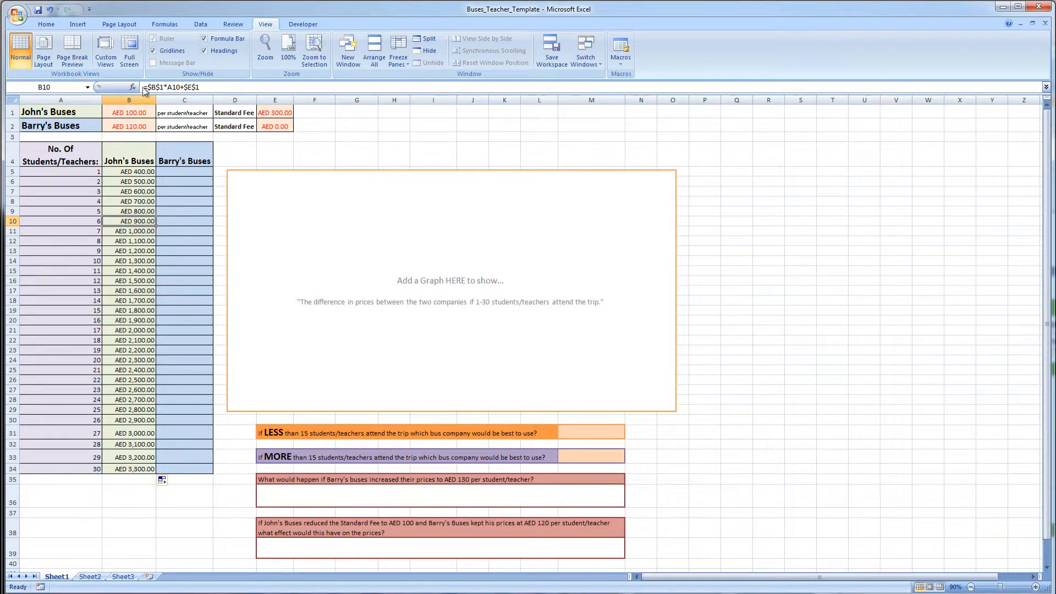
pyautogui.click(128, 234)
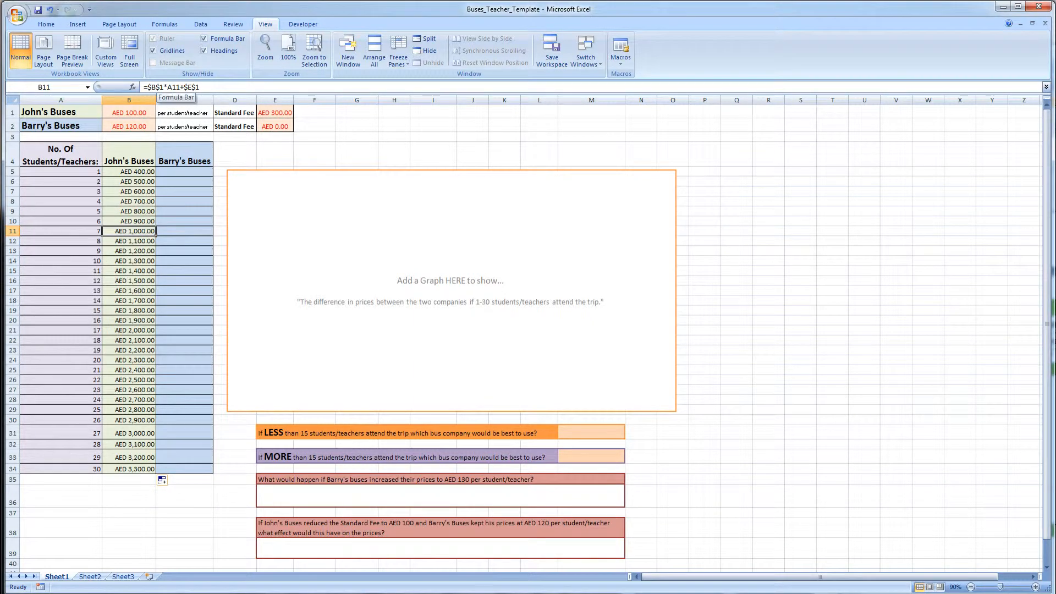
pyautogui.doubleClick(131, 259)
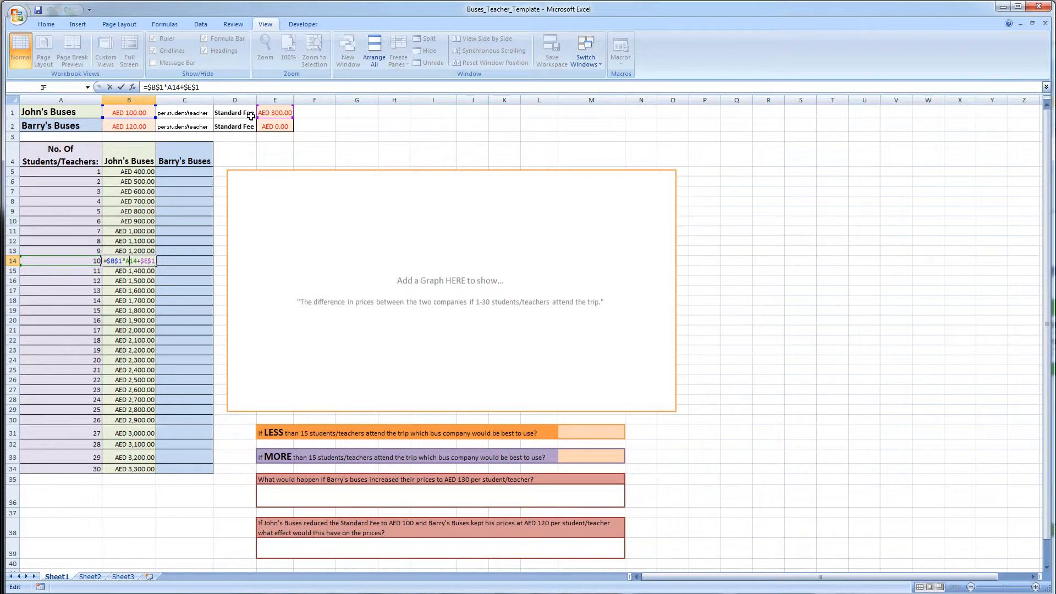
pyautogui.press('Return')
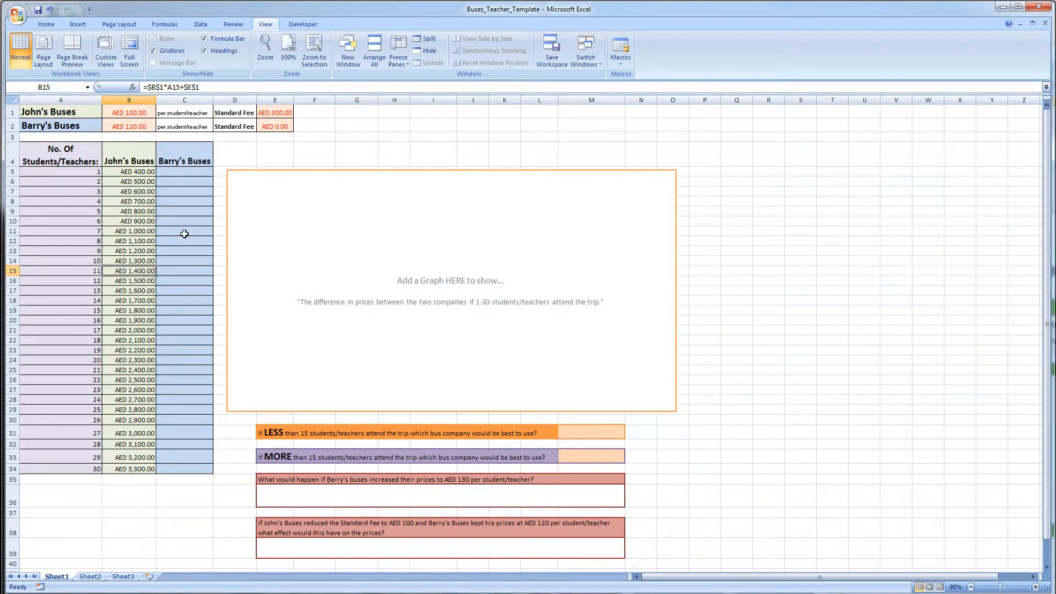
# - Enter Barry's Buses cost formula for 1 student as price B2 times student count A5 plus fee E2
pyautogui.click(178, 173)
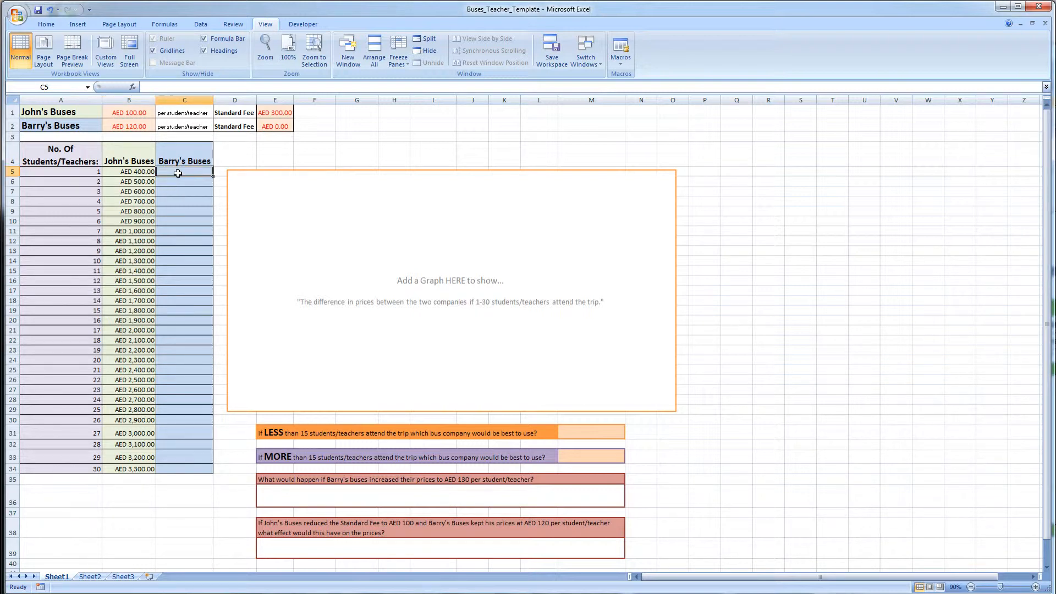
pyautogui.write('=')
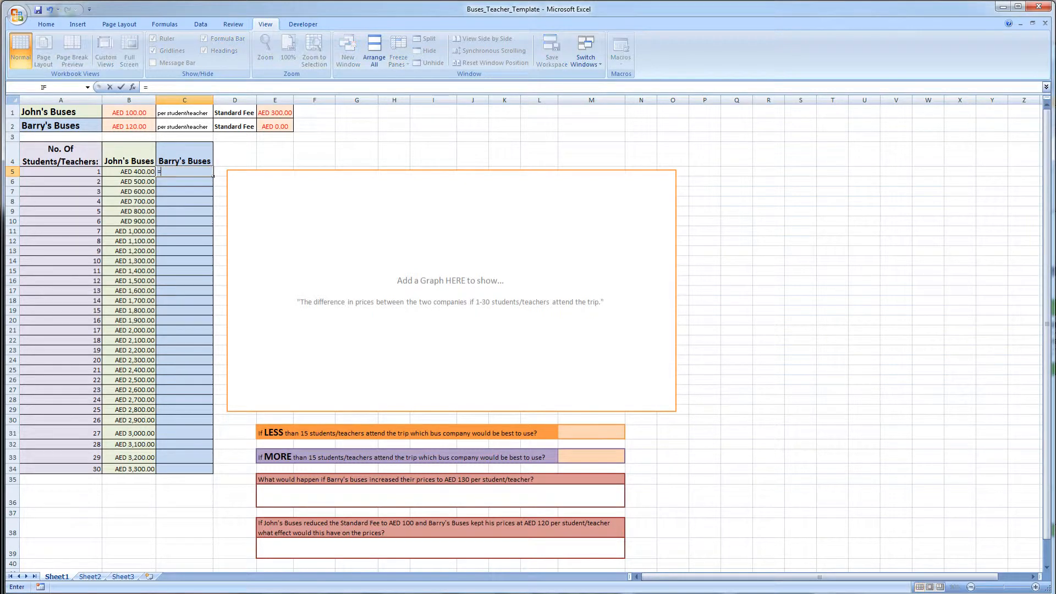
pyautogui.click(138, 127)
pyautogui.write('*')
pyautogui.click(85, 174)
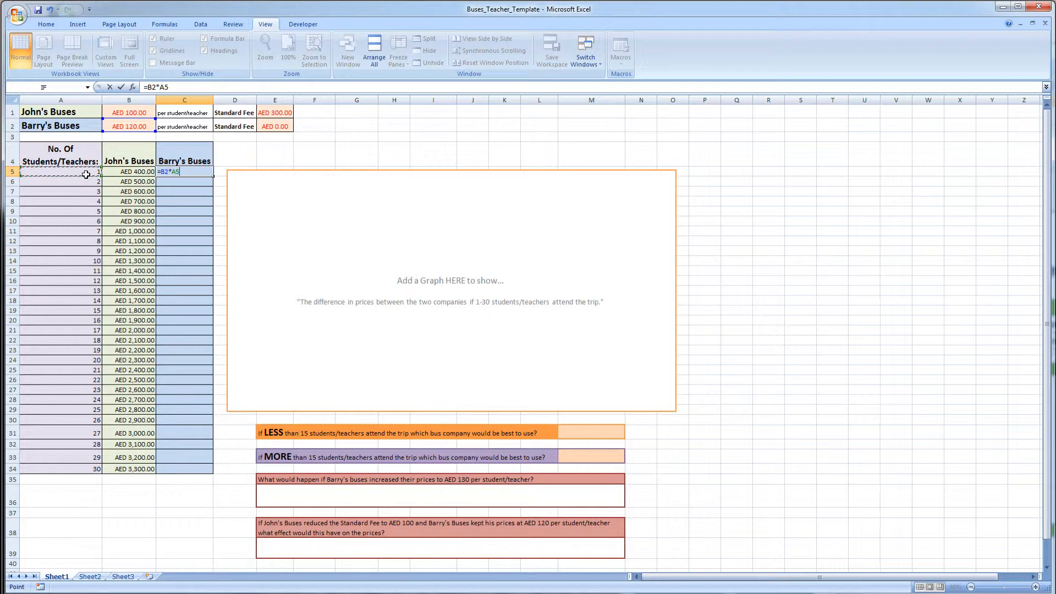
pyautogui.write('+')
pyautogui.click(286, 126)
pyautogui.press('Return')
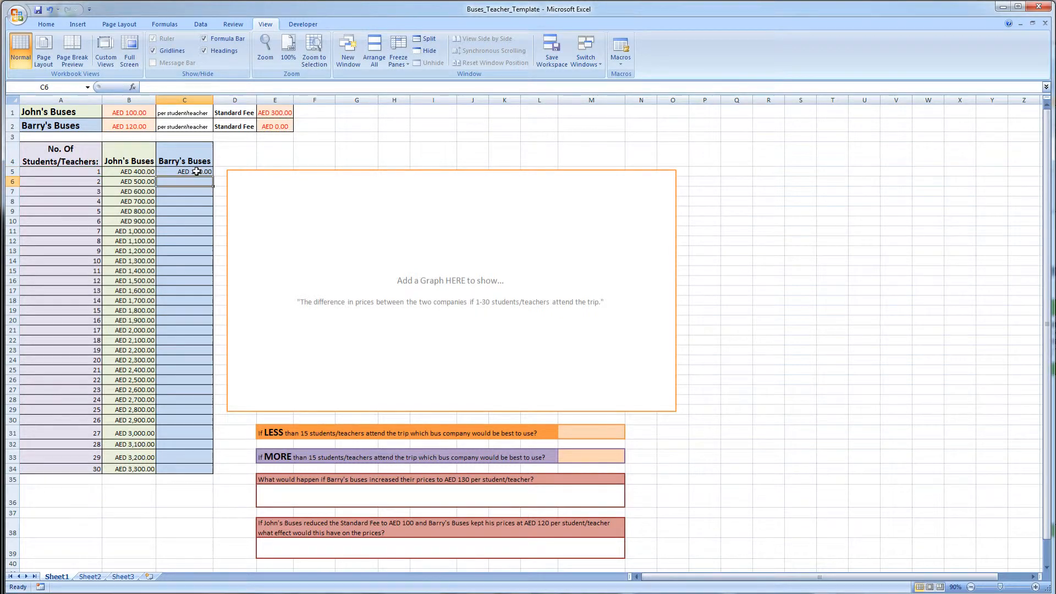
# - Make the B2 and E2 references in Barry's first formula absolute as $B$2 and $E$2
pyautogui.click(200, 171)
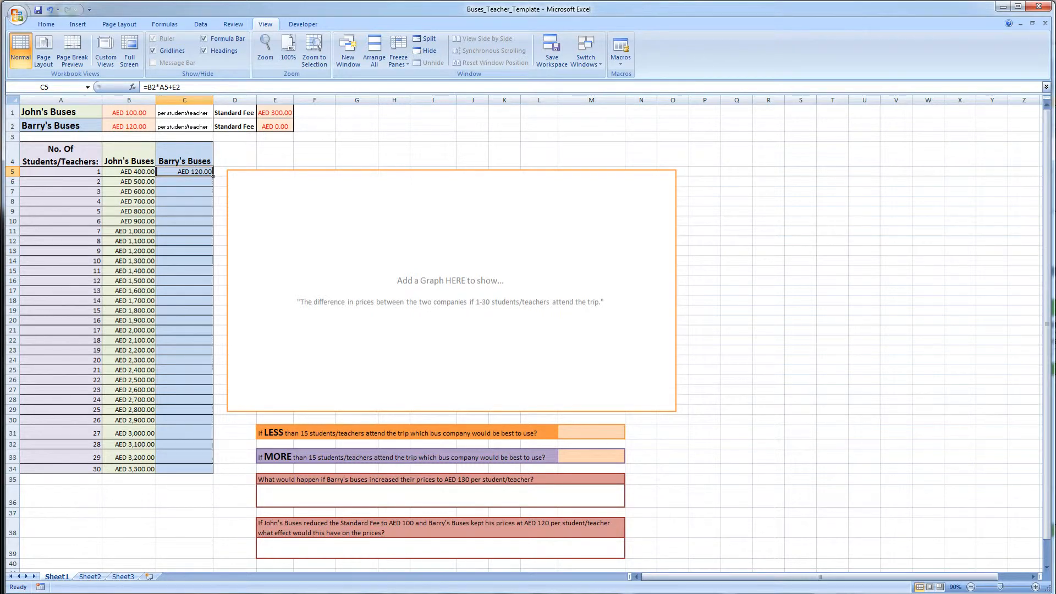
pyautogui.doubleClick(151, 87)
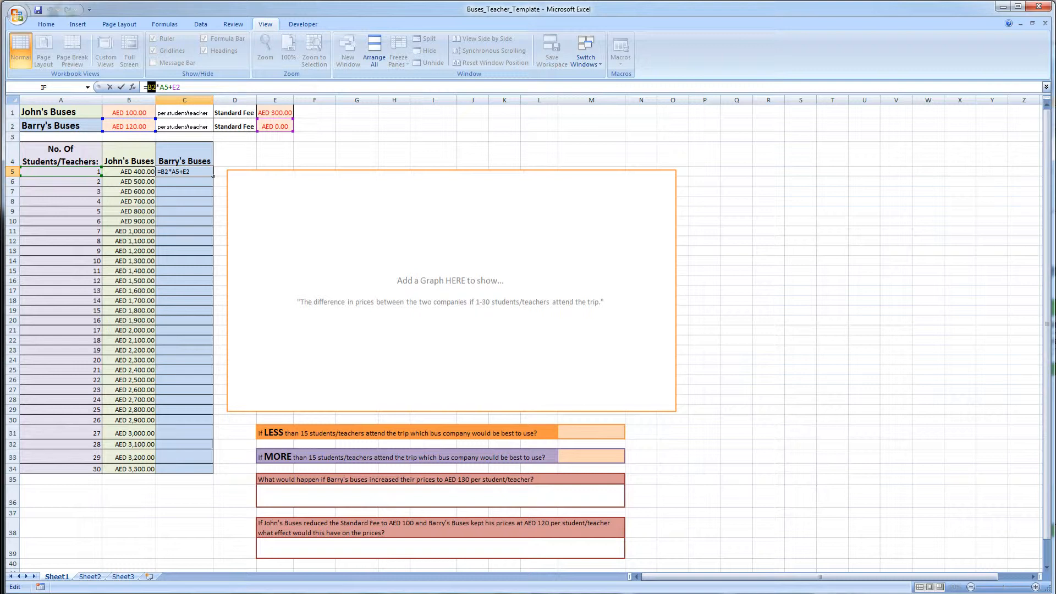
pyautogui.press('F4')
pyautogui.click(185, 87)
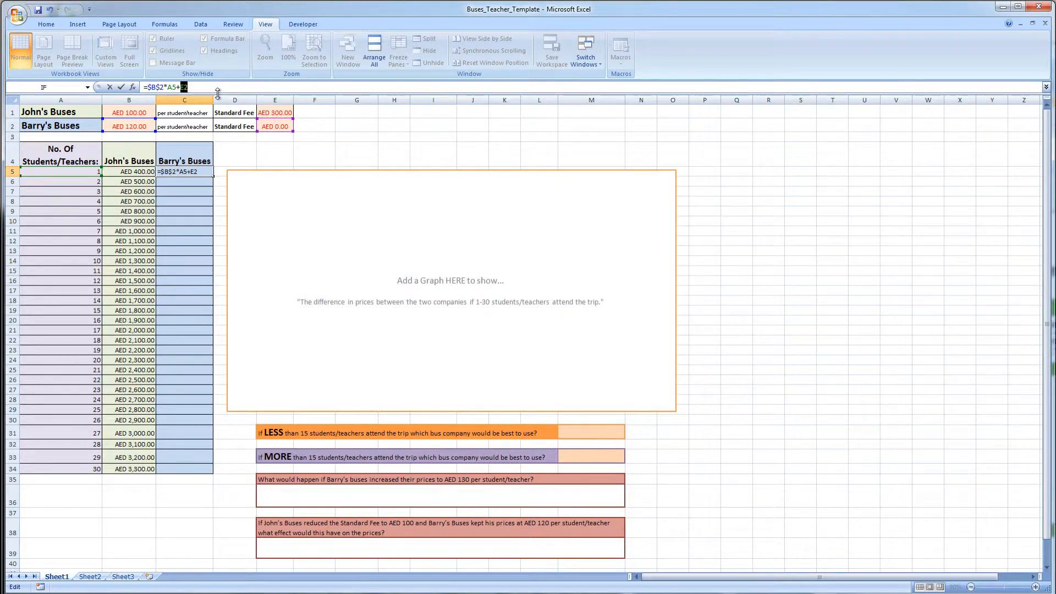
pyautogui.press('F4')
pyautogui.press('Return')
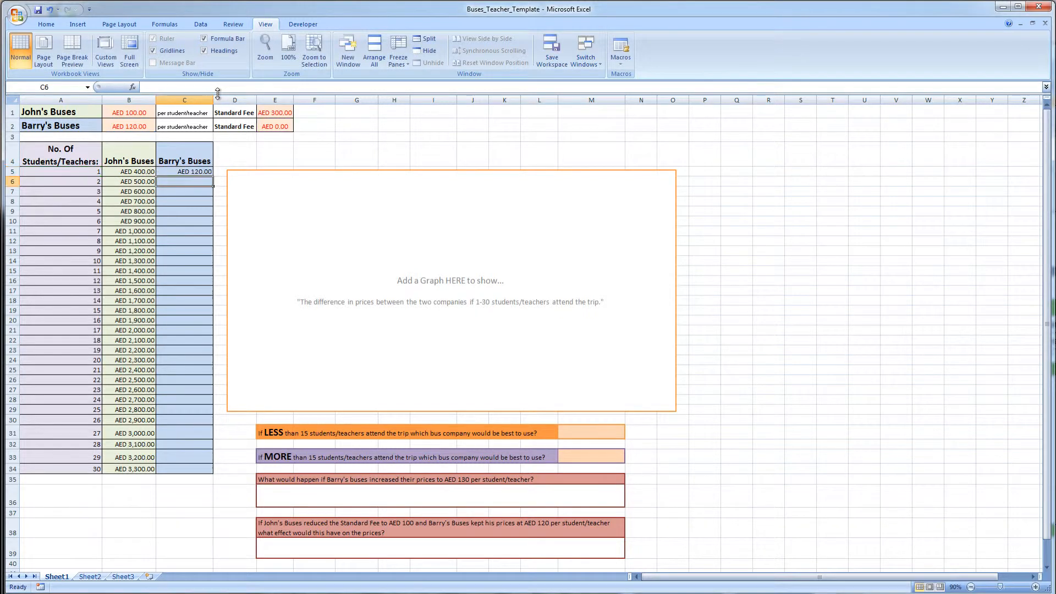
# - Fill Barry's Buses formula down through the row for 30 students
pyautogui.click(203, 172)
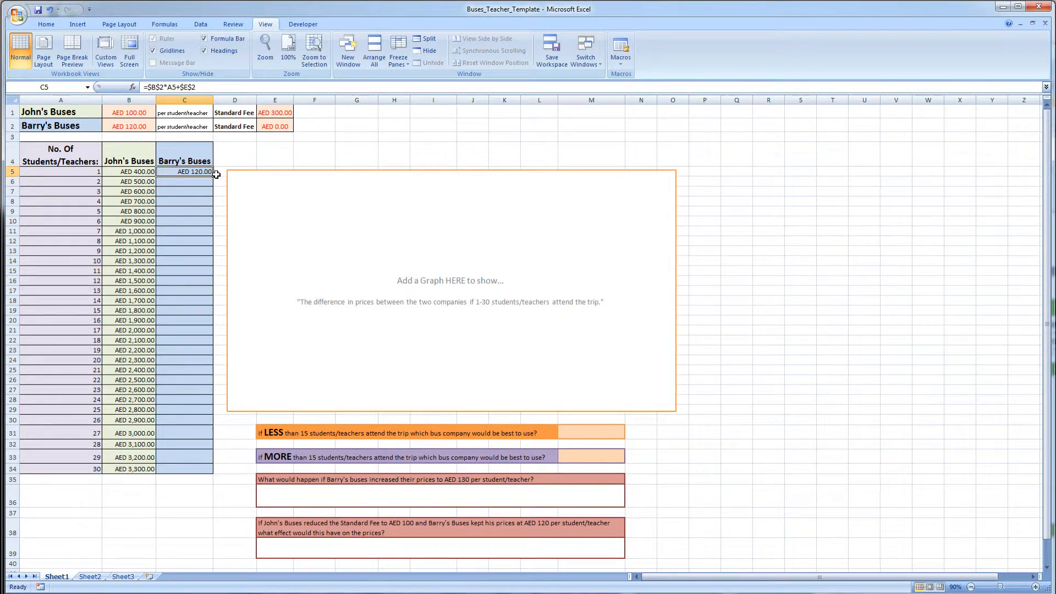
pyautogui.moveTo(215, 177); pyautogui.dragTo(215, 476)
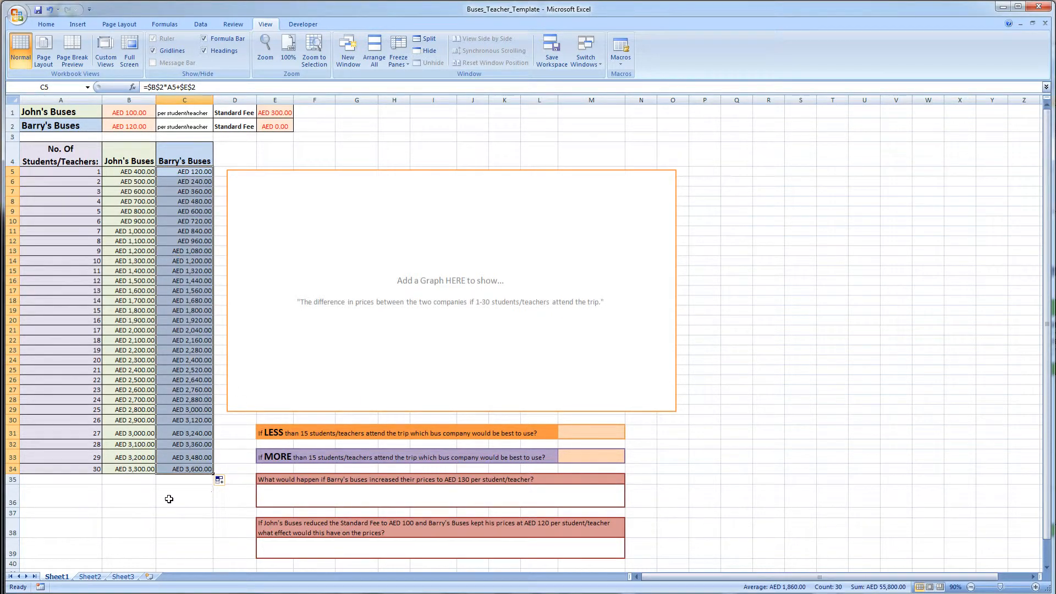
pyautogui.click(168, 499)
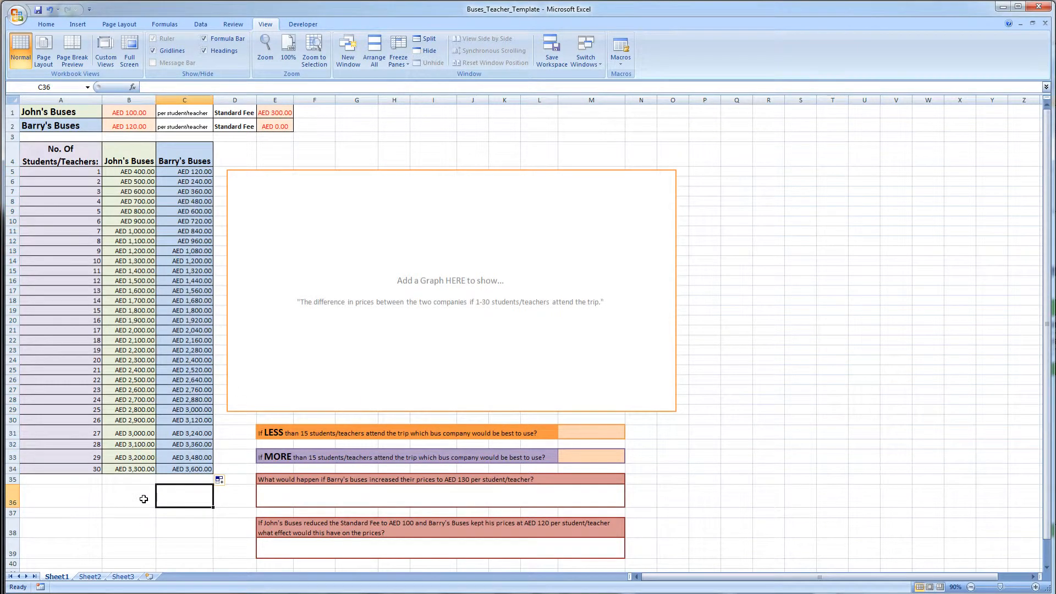
# - Open Barry's Buses formula for 22 students and examine its references
pyautogui.click(189, 380)
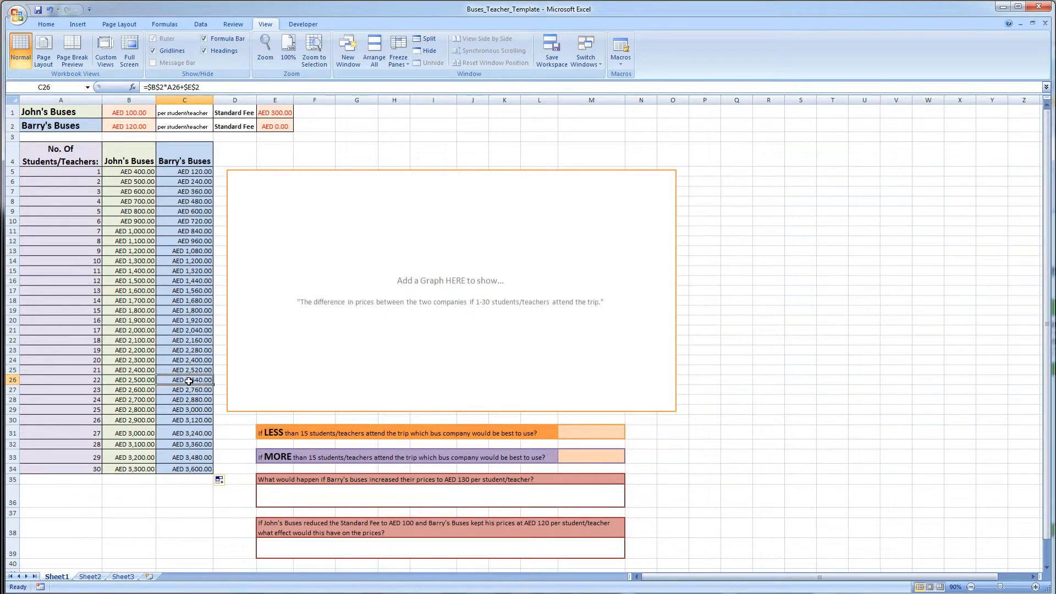
pyautogui.doubleClick(188, 380)
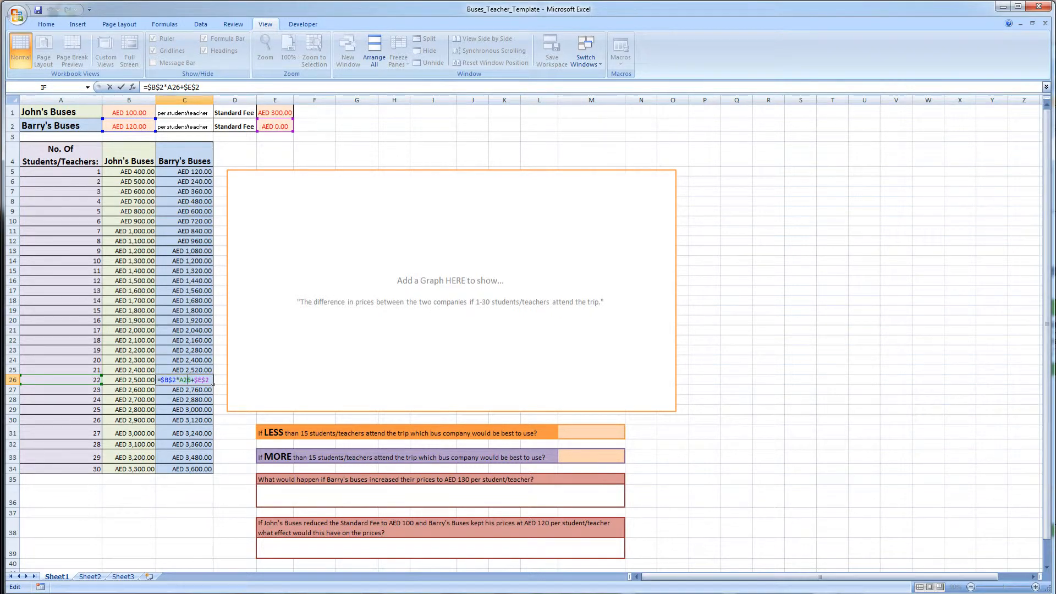
pyautogui.moveTo(199, 87); pyautogui.dragTo(146, 87)
pyautogui.click(166, 87)
pyautogui.press('Return')
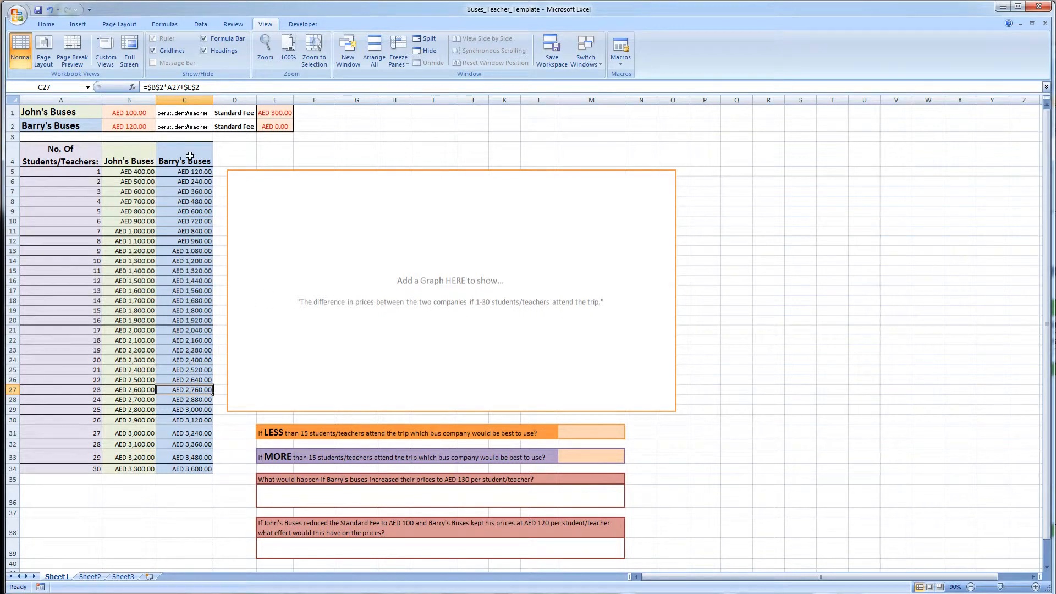
# - Select the John's Buses and Barry's Buses columns for 1-30 students and insert a 2-D line chart
pyautogui.moveTo(121, 152); pyautogui.dragTo(191, 156)
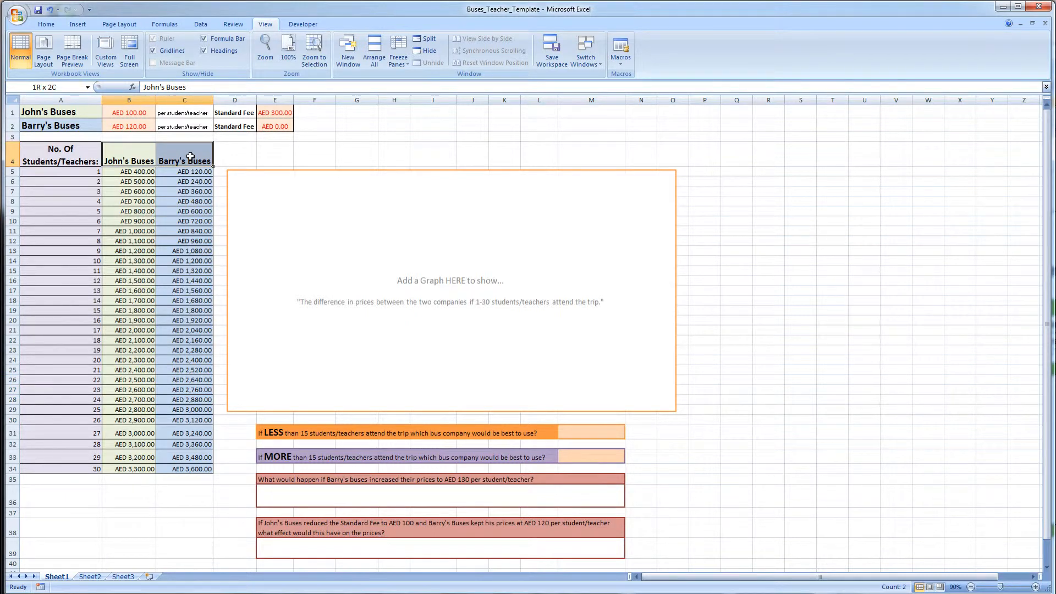
pyautogui.moveTo(190, 157); pyautogui.dragTo(199, 468)
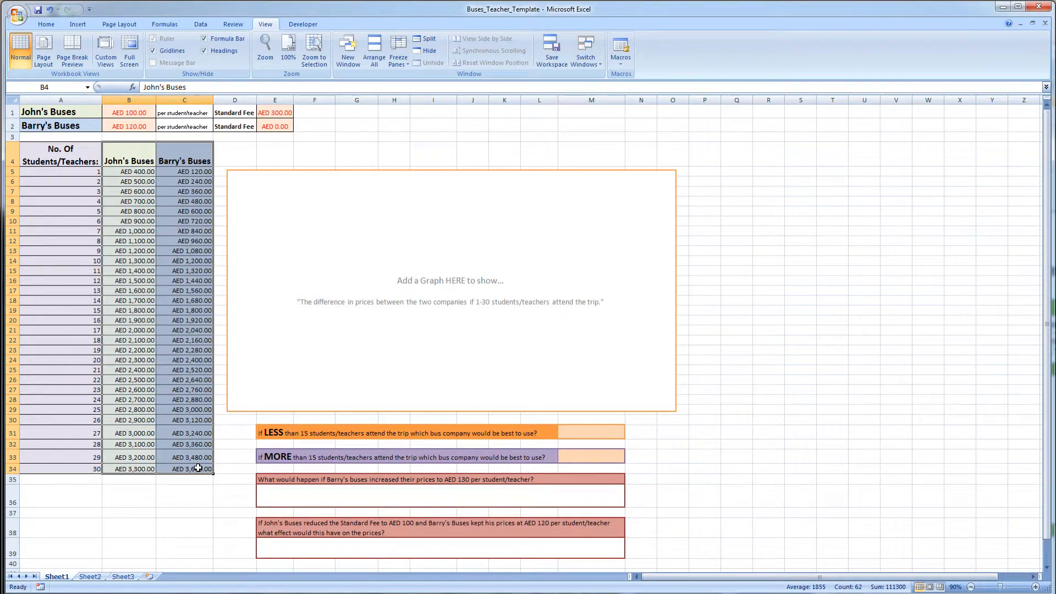
pyautogui.click(80, 25)
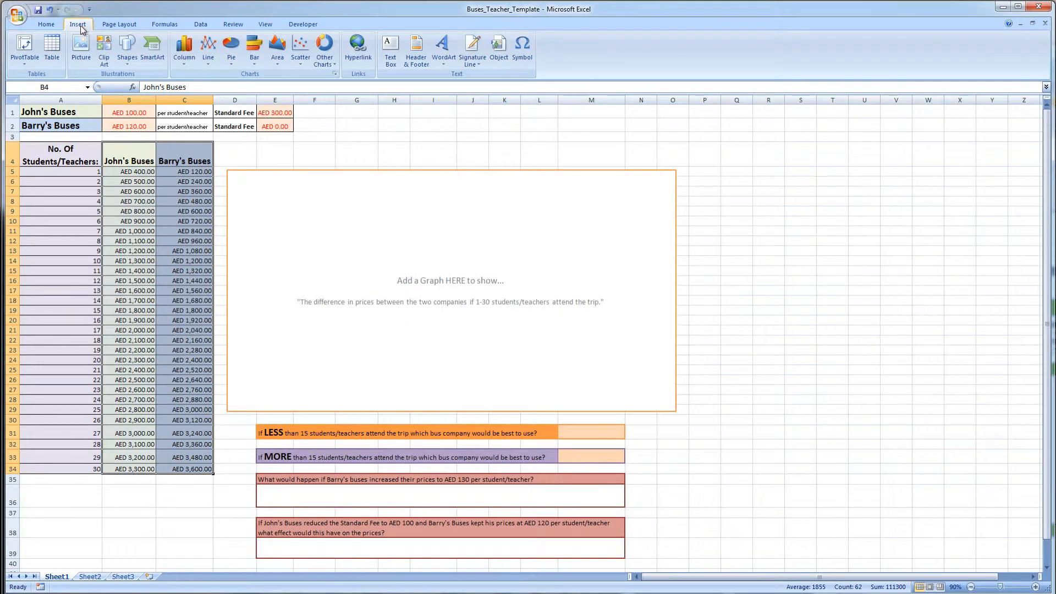
pyautogui.click(213, 50)
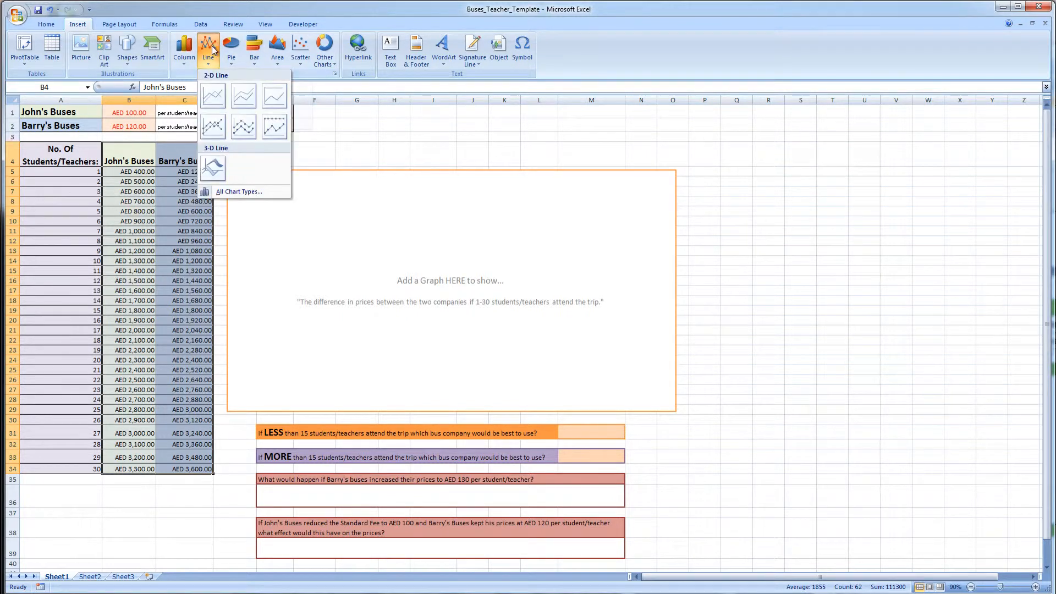
pyautogui.click(213, 96)
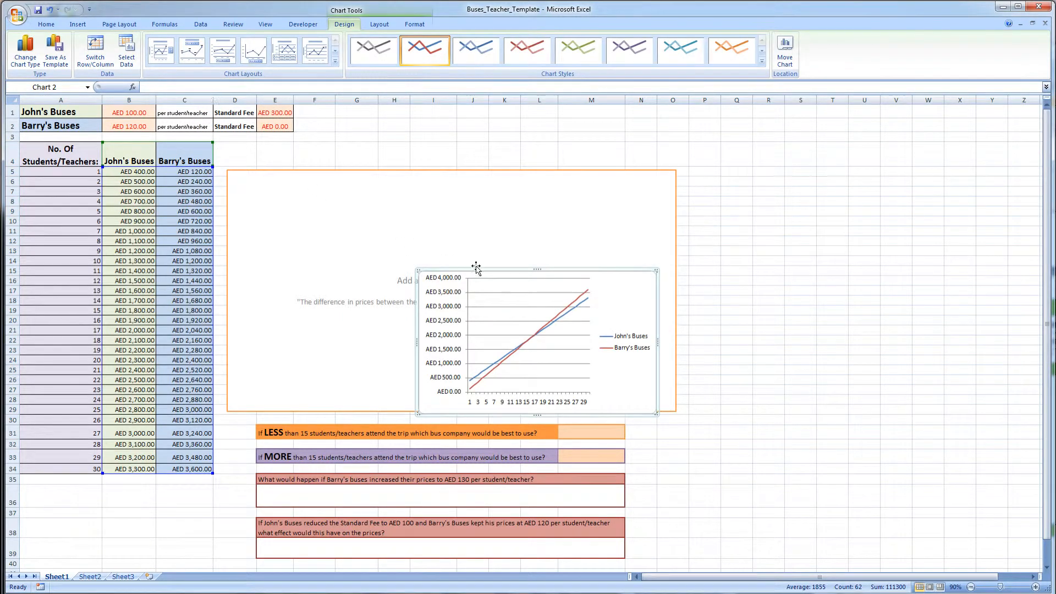
# - Move and resize the chart to fill the graph placeholder area, and apply a layout with chart and axis titles
pyautogui.moveTo(479, 269); pyautogui.dragTo(292, 173)
pyautogui.moveTo(476, 318); pyautogui.dragTo(672, 408)
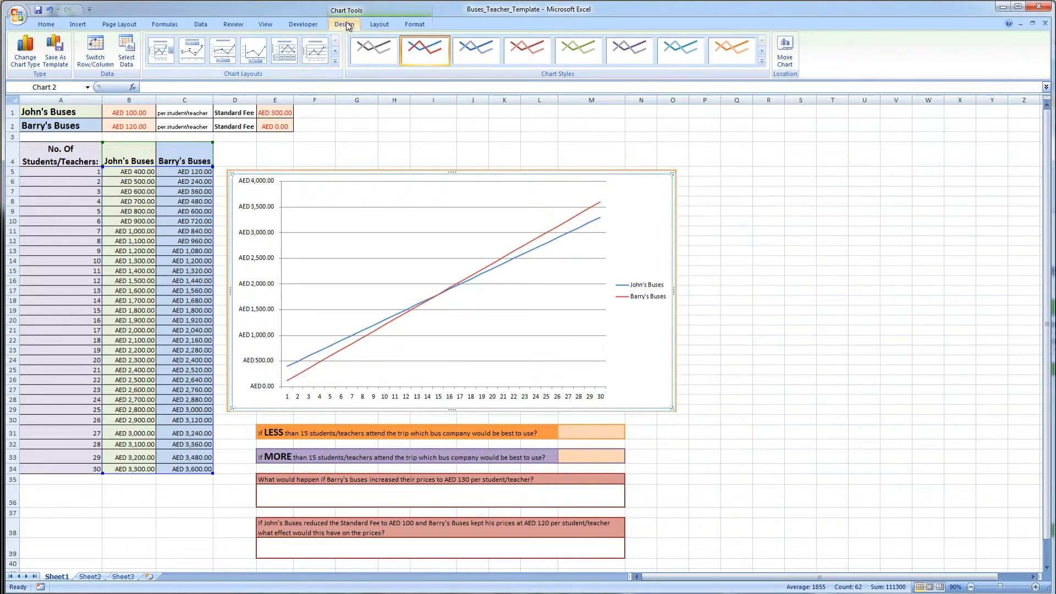
pyautogui.click(335, 51)
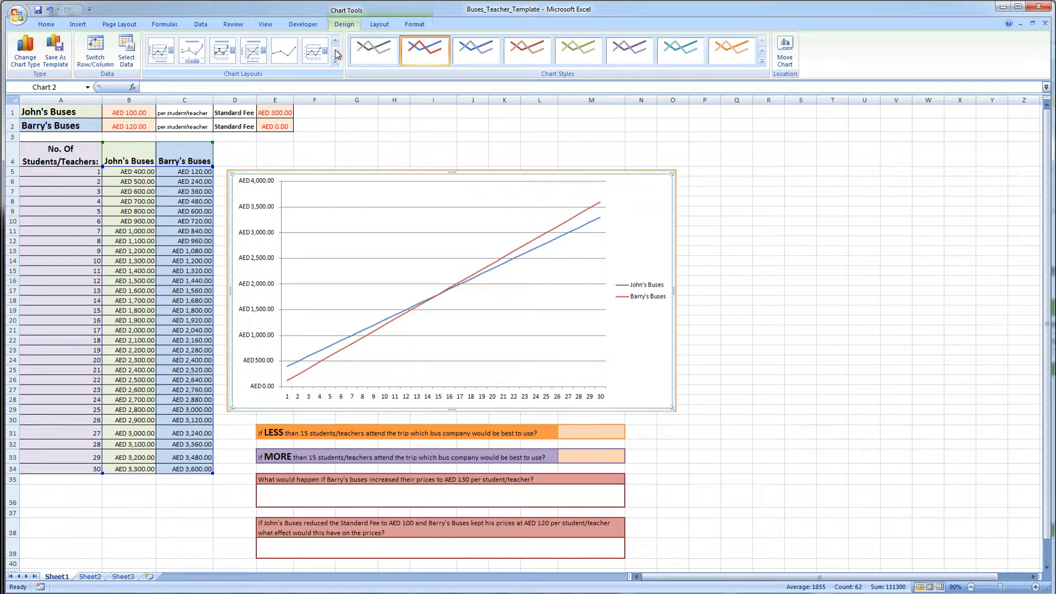
pyautogui.click(254, 55)
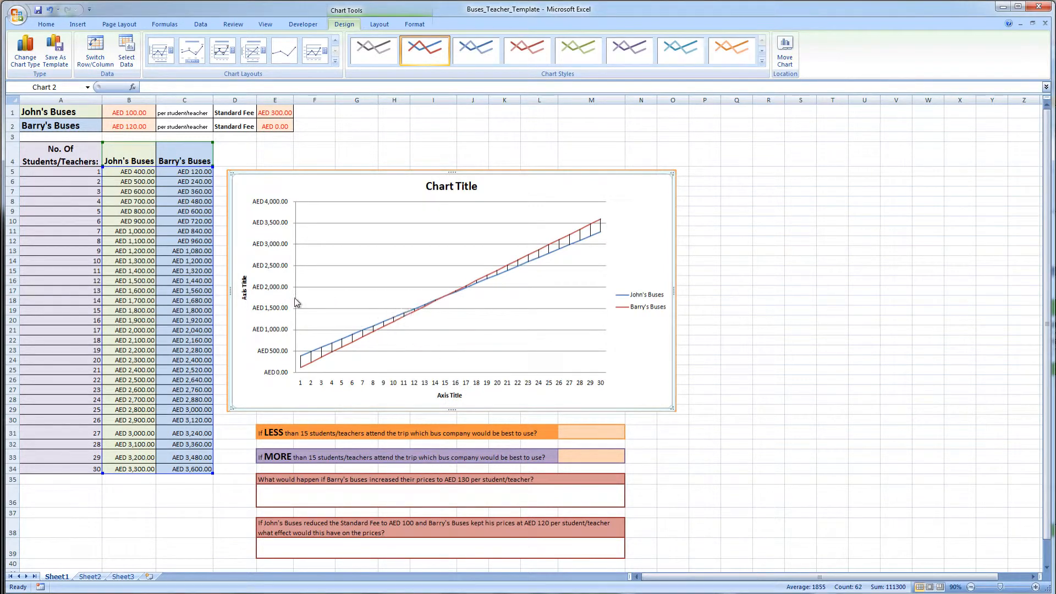
# - Examine the costs for 15 students, the price and fee cells, and the chart's data series
pyautogui.click(85, 311)
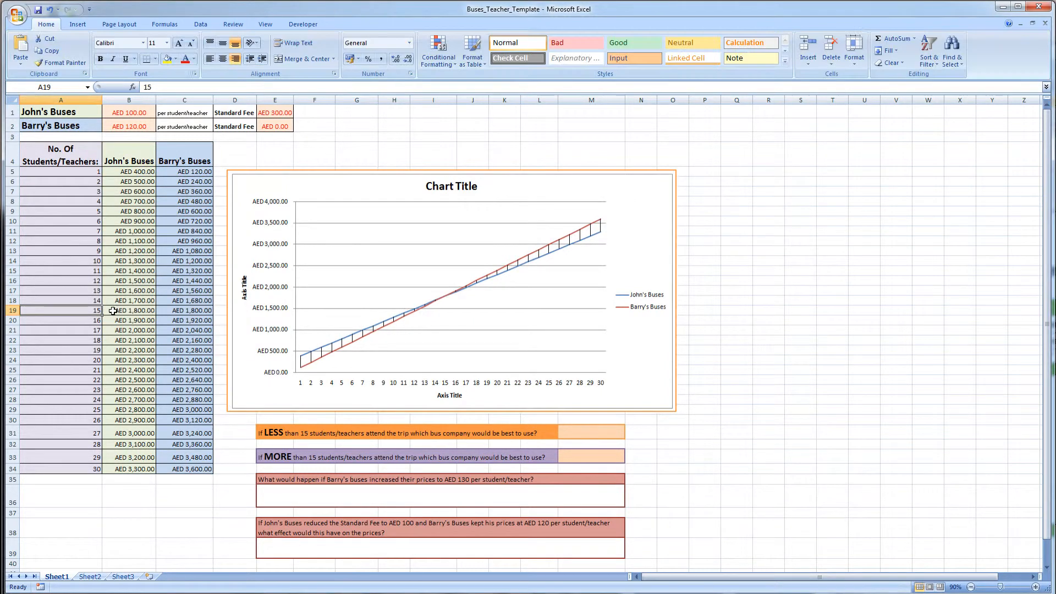
pyautogui.click(113, 311)
pyautogui.click(179, 312)
pyautogui.click(142, 311)
pyautogui.click(186, 312)
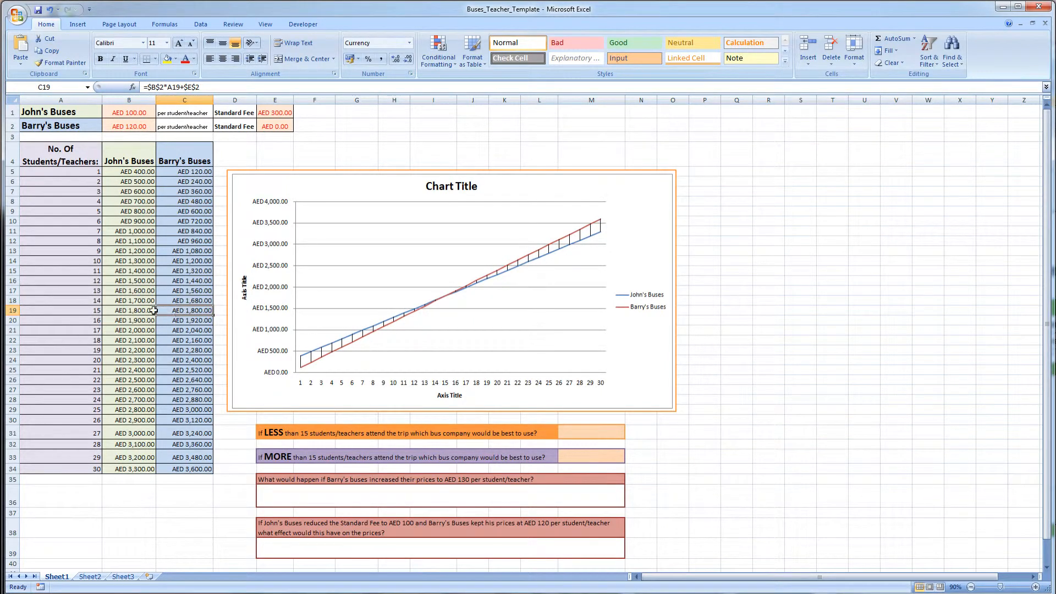
pyautogui.click(138, 310)
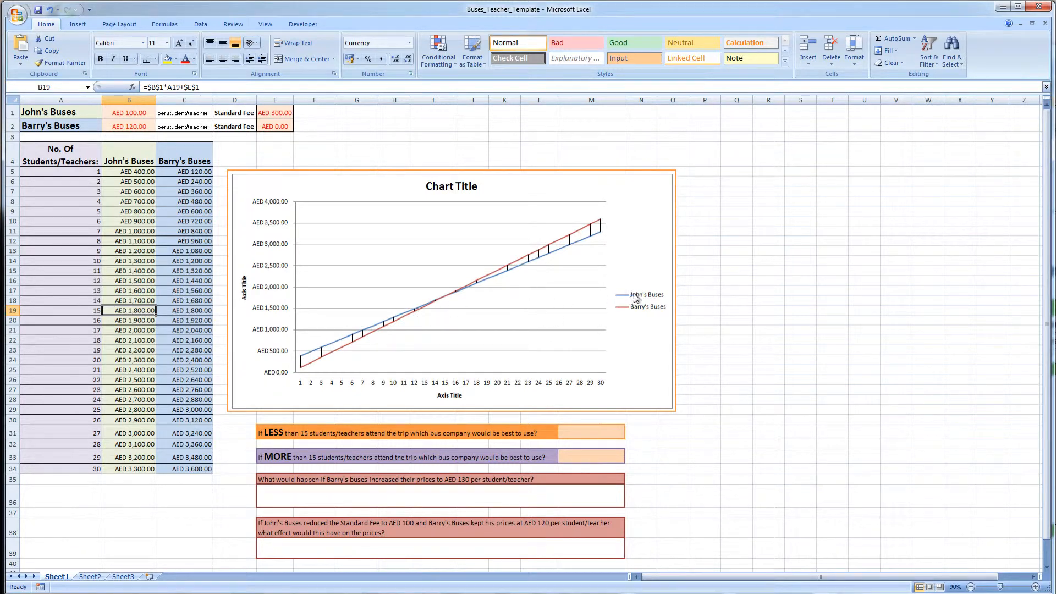
pyautogui.click(478, 283)
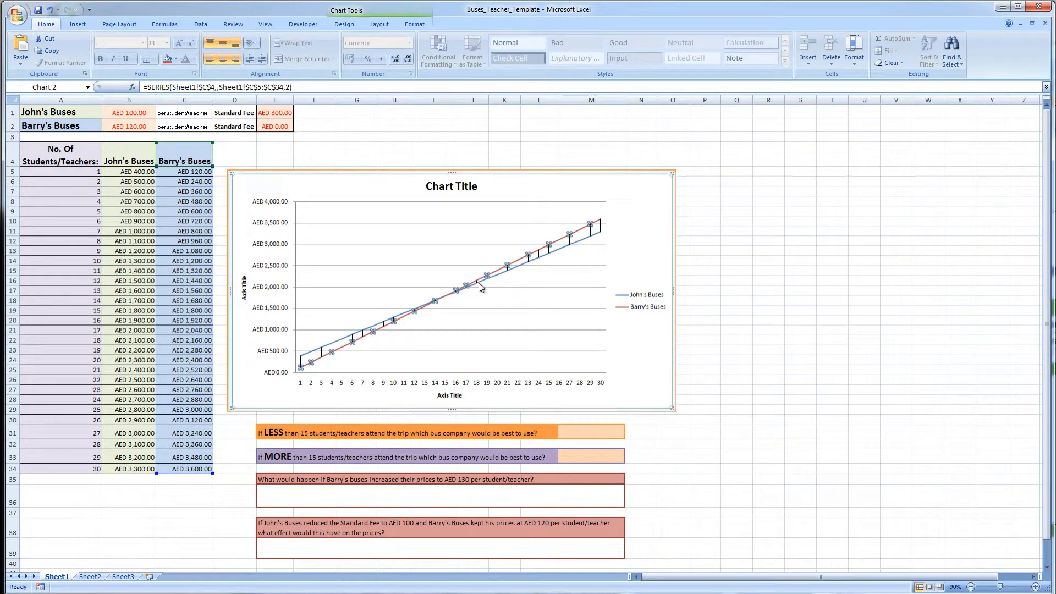
pyautogui.click(653, 268)
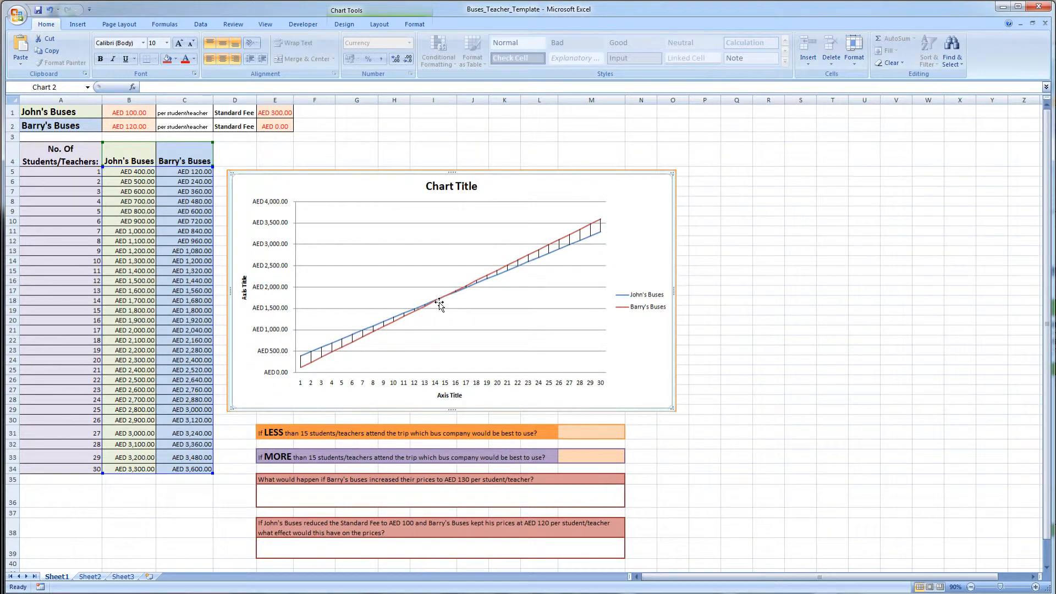
pyautogui.moveTo(444, 301)
pyautogui.click(143, 127)
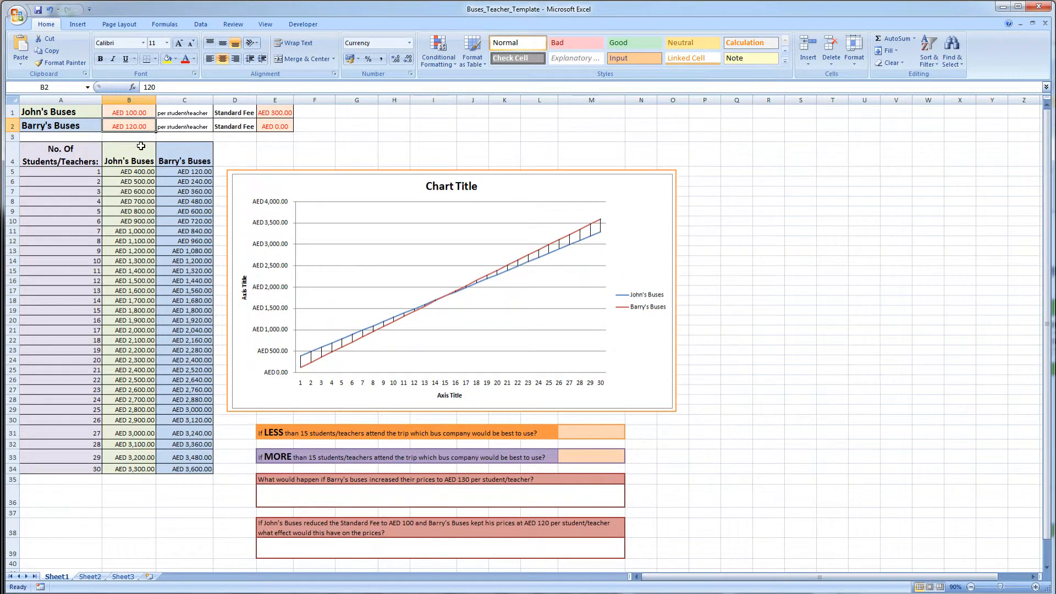
pyautogui.click(137, 111)
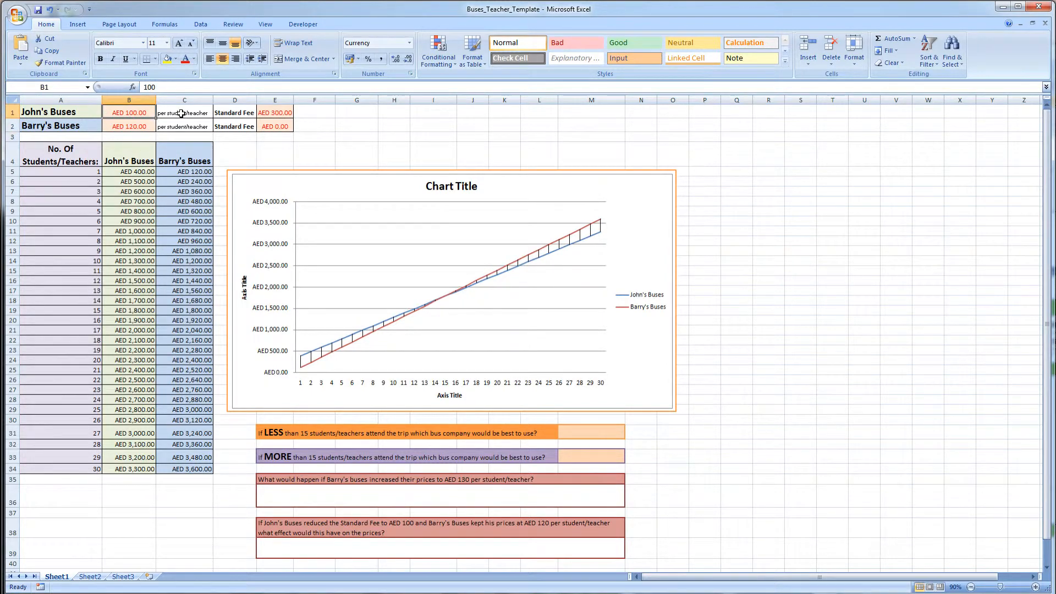
pyautogui.click(292, 114)
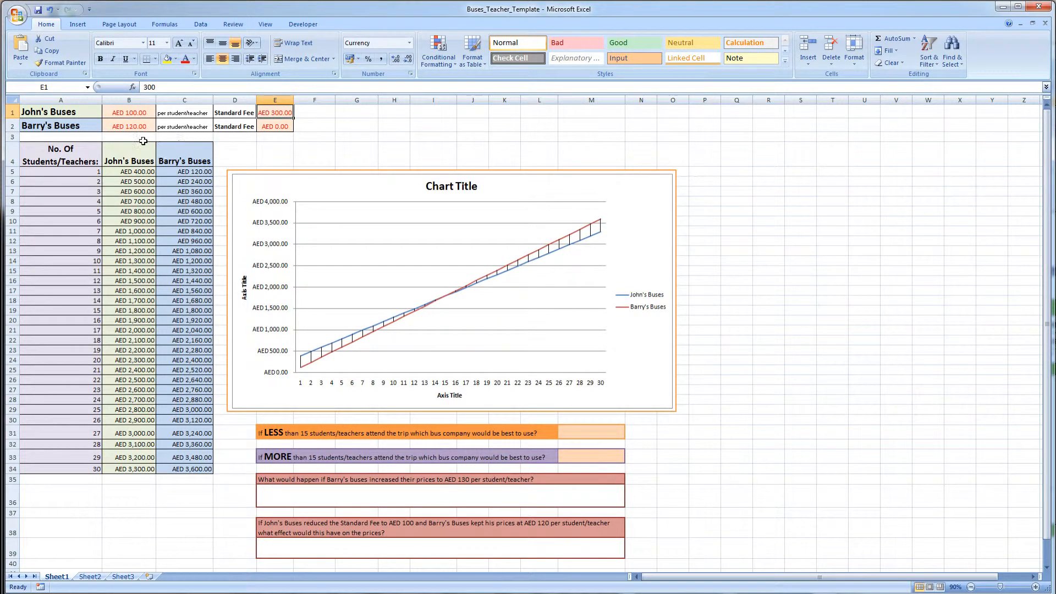
pyautogui.click(133, 126)
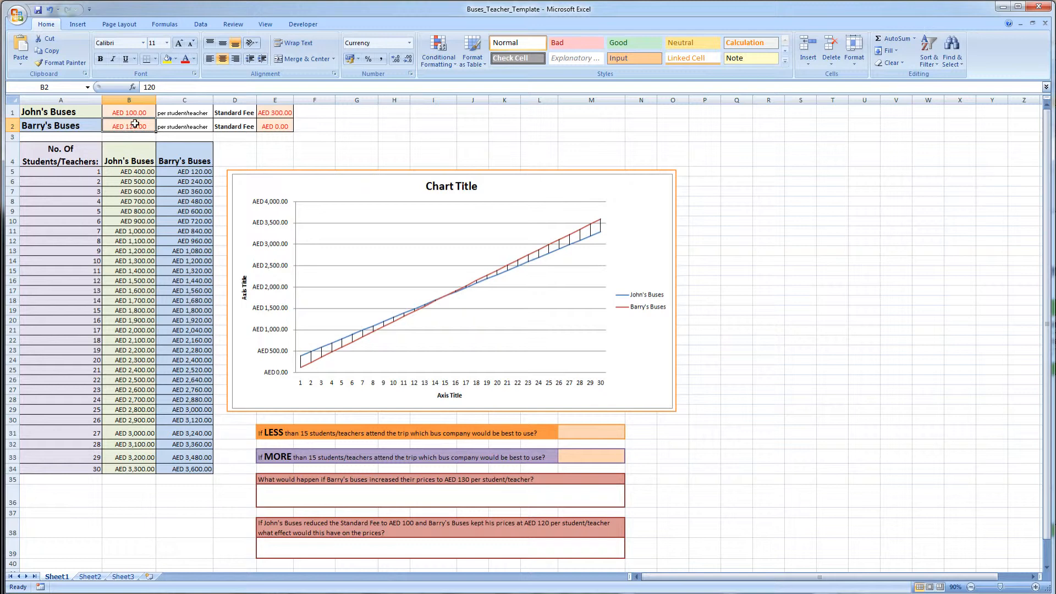
pyautogui.click(137, 112)
pyautogui.click(286, 116)
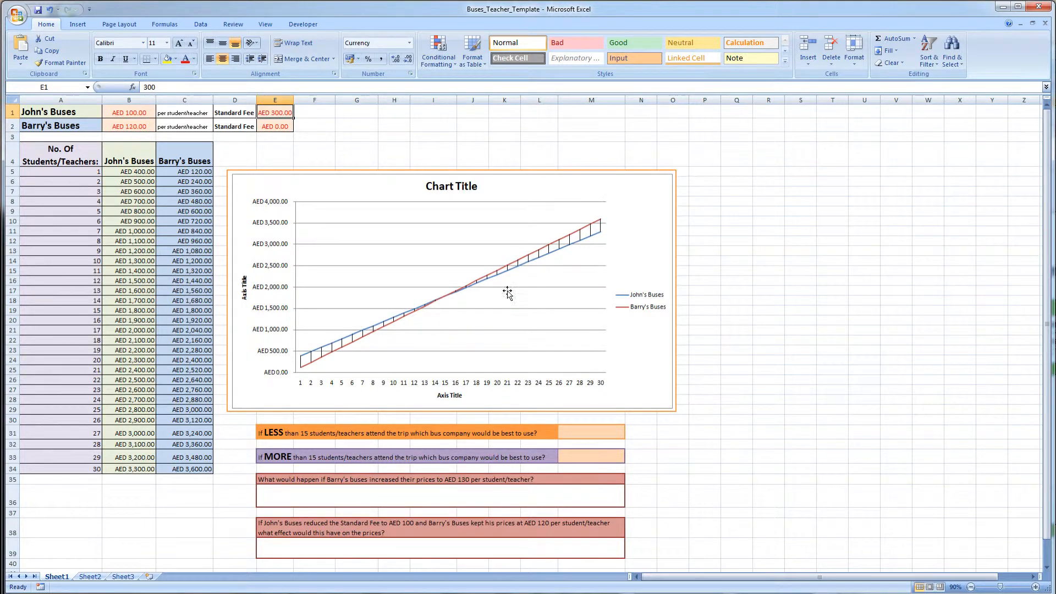
pyautogui.click(618, 196)
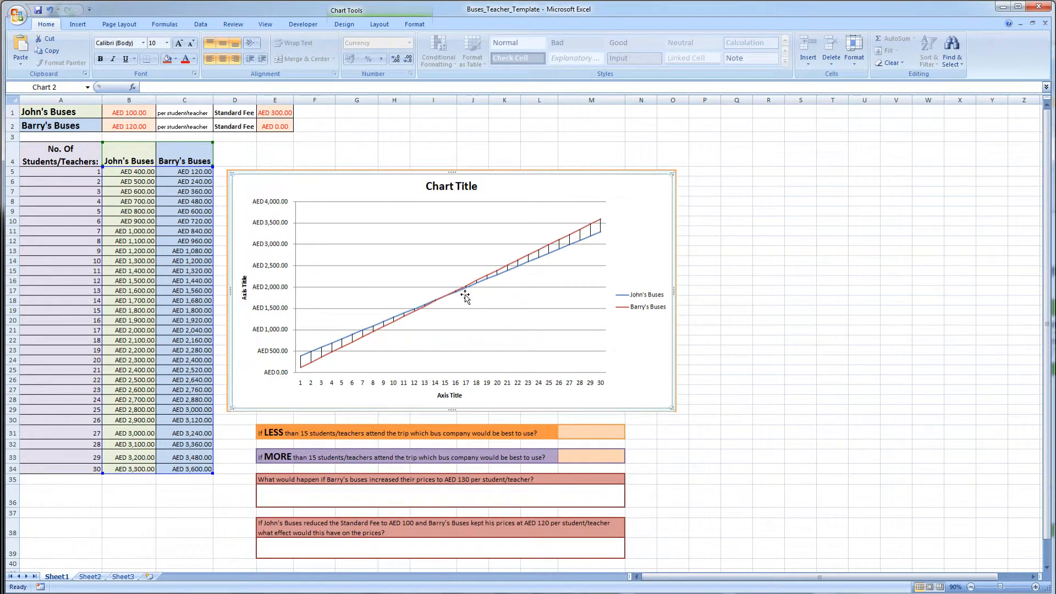
# - Set the horizontal axis title to Number of Students/Teachers
pyautogui.click(454, 185)
pyautogui.tripleClick(456, 186)
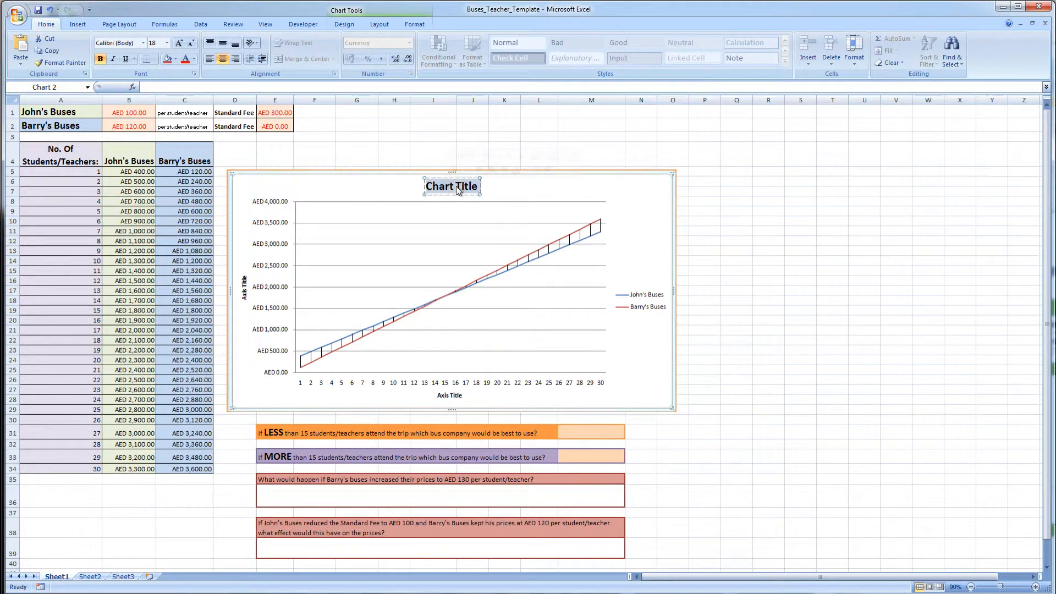
pyautogui.click(245, 288)
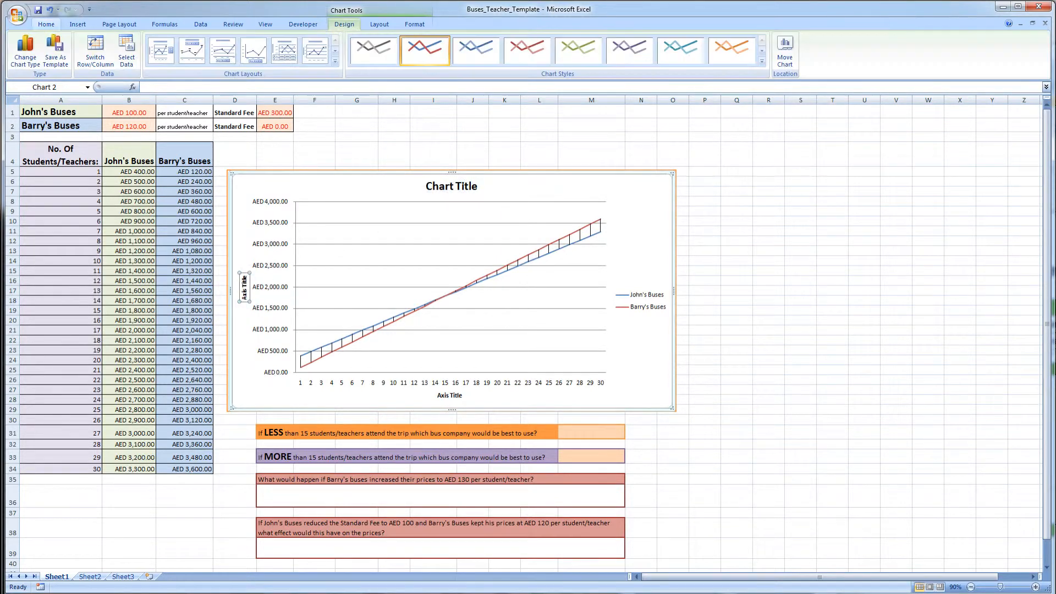
pyautogui.click(456, 395)
pyautogui.tripleClick(455, 395)
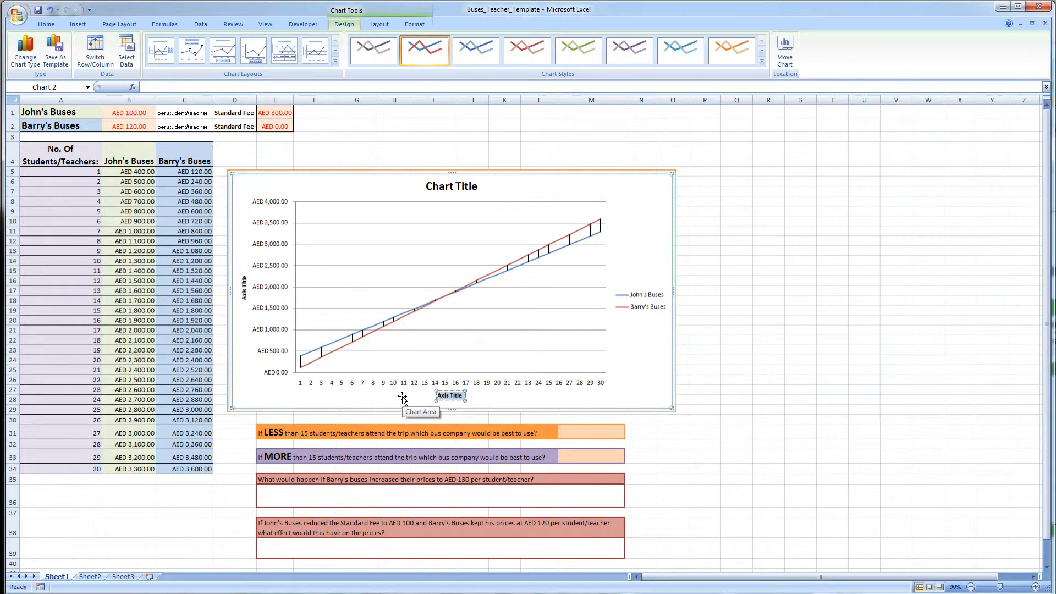
pyautogui.write('Number of Students/Teaf')
pyautogui.press('BackSpace')
pyautogui.write('achers')
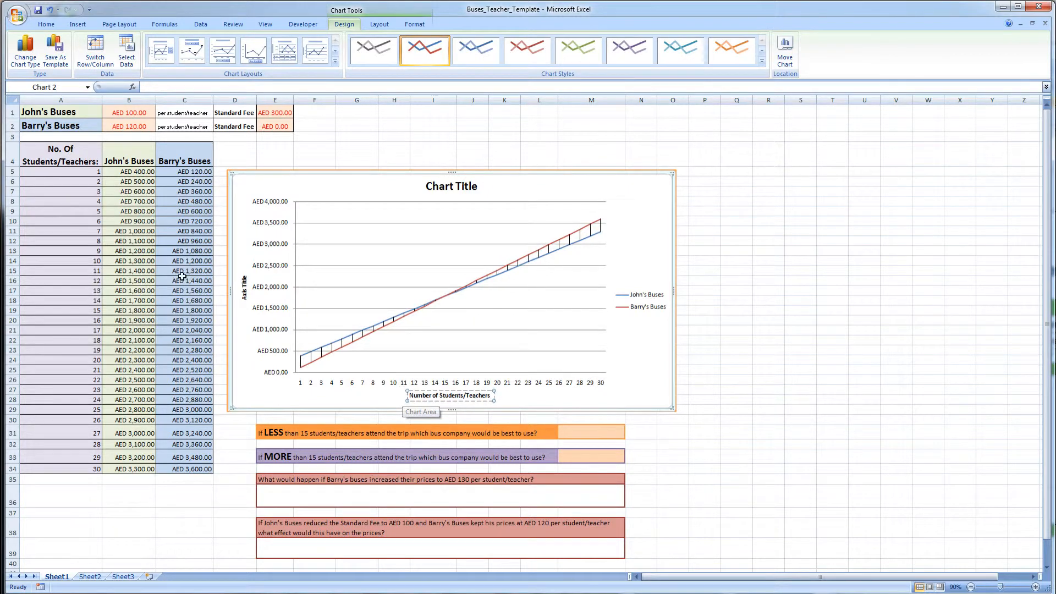
# - Set the vertical axis title to Cost
pyautogui.click(245, 296)
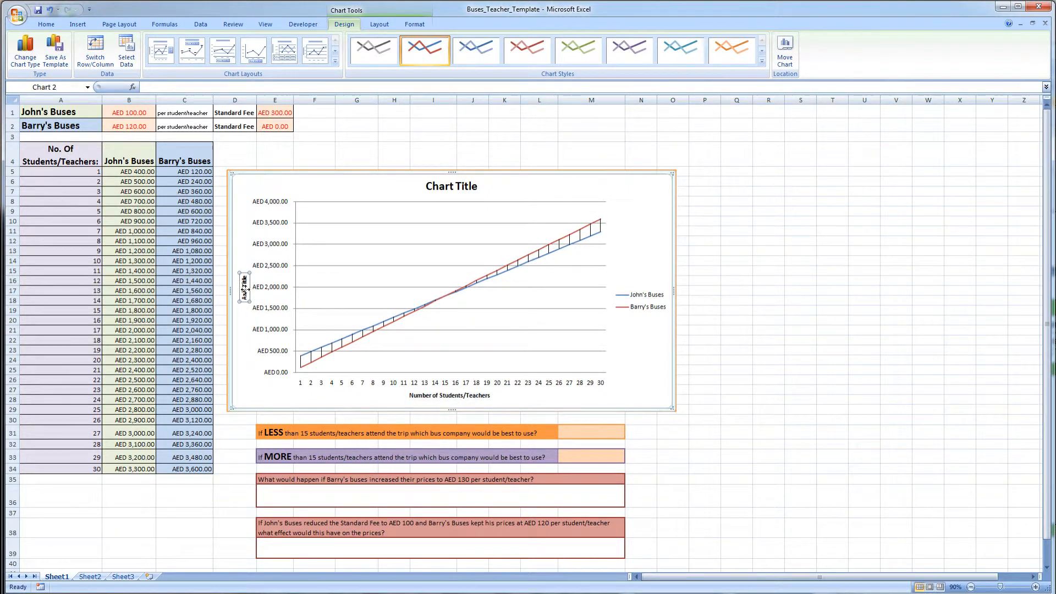
pyautogui.press('BackSpace')
pyautogui.doubleClick(245, 291)
pyautogui.write('Cost')
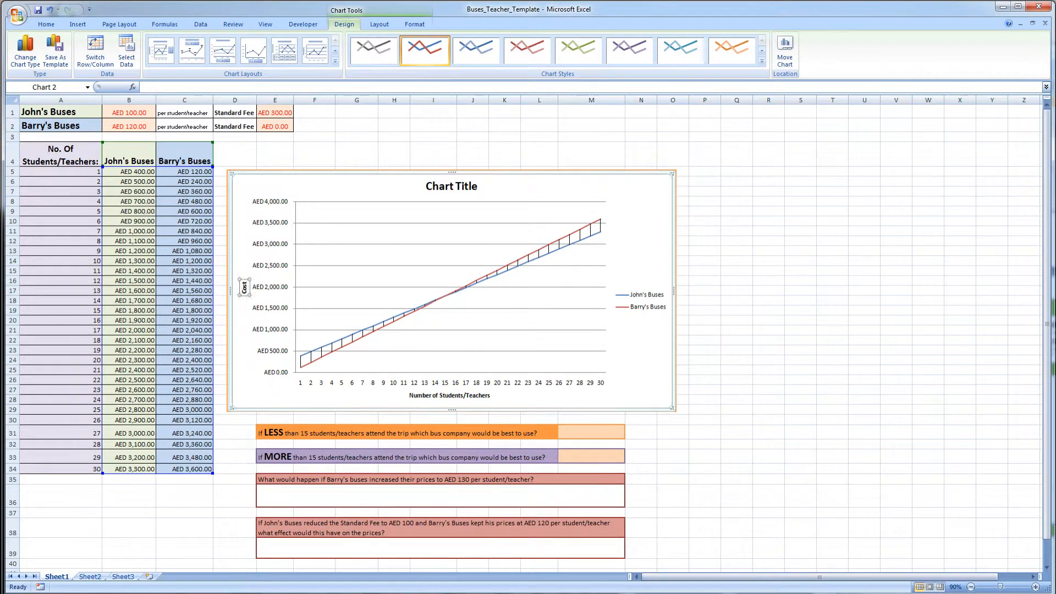
# - Enlarge the horizontal axis title's font to 11 pt
pyautogui.click(46, 25)
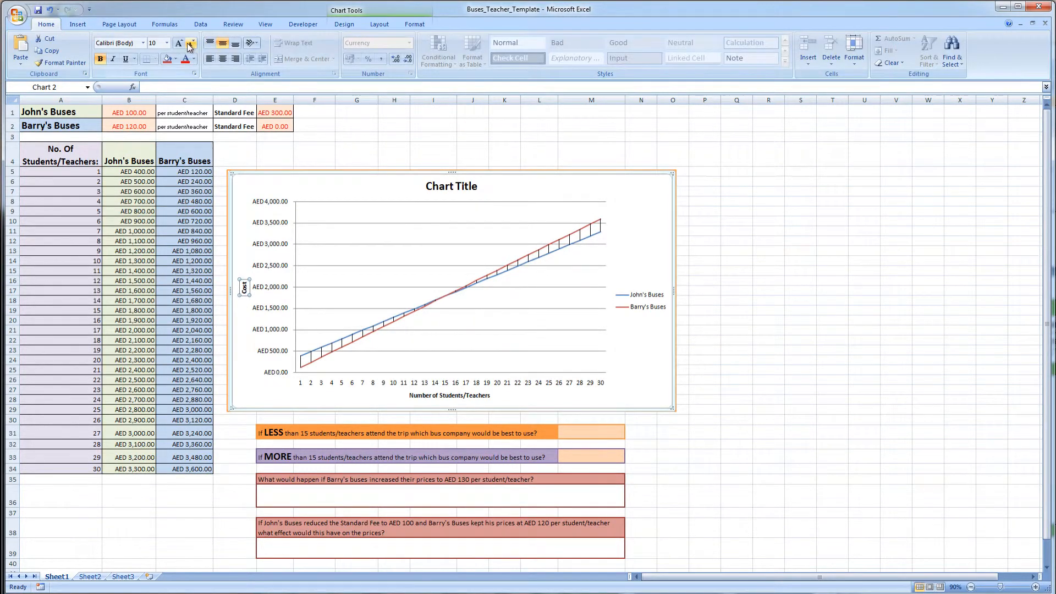
pyautogui.click(468, 395)
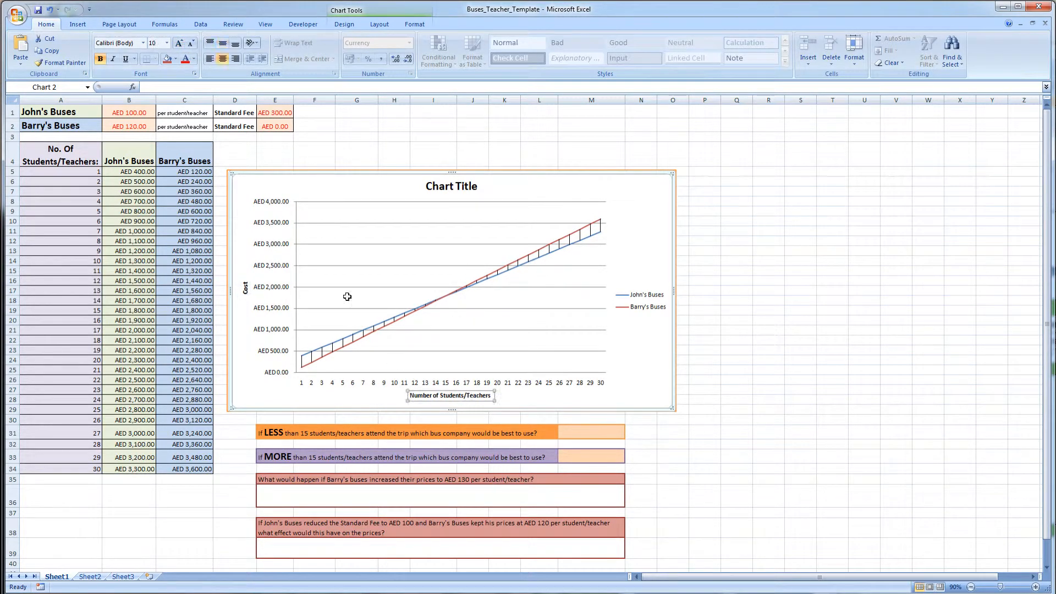
pyautogui.click(179, 43)
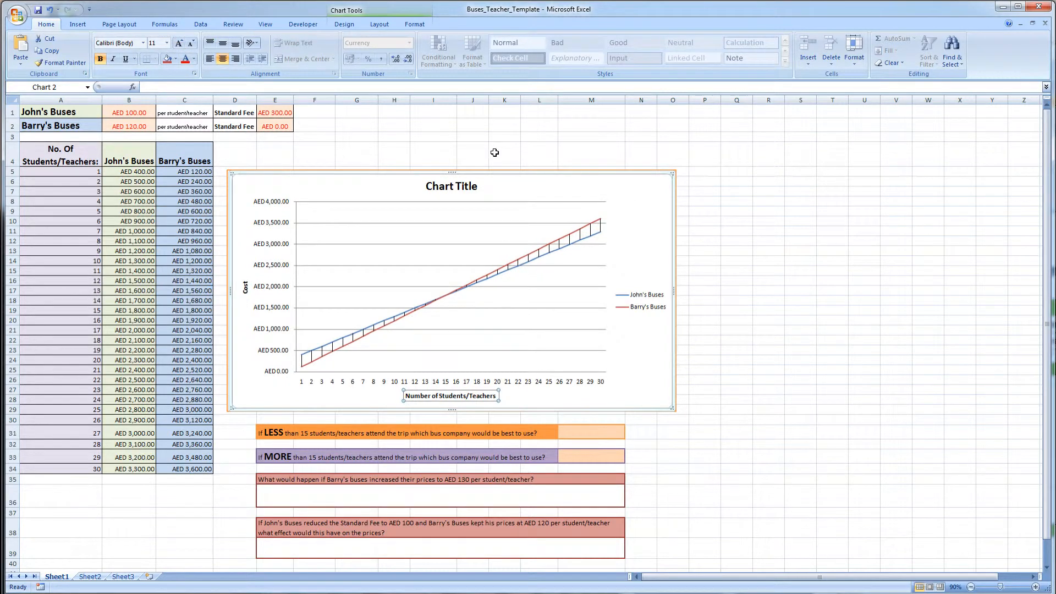
# - Retitle the chart as This graph shows the difference in prices between John's buses and Barry's buses dependent on the number of studnets/staff that attend the trip
pyautogui.click(451, 190)
pyautogui.doubleClick(452, 188)
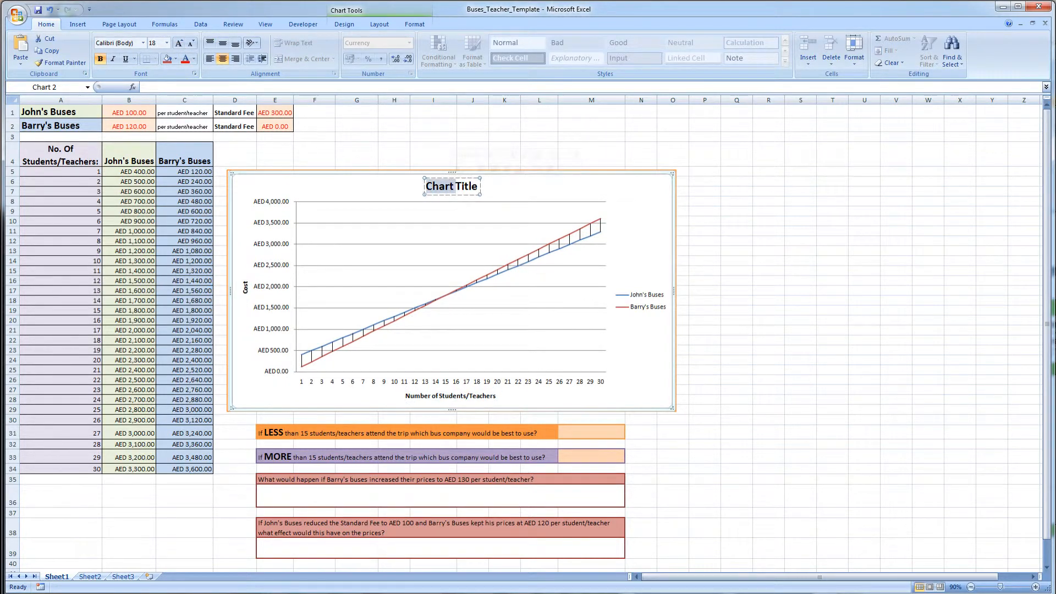
pyautogui.moveTo(477, 187); pyautogui.dragTo(443, 187)
pyautogui.write('This')
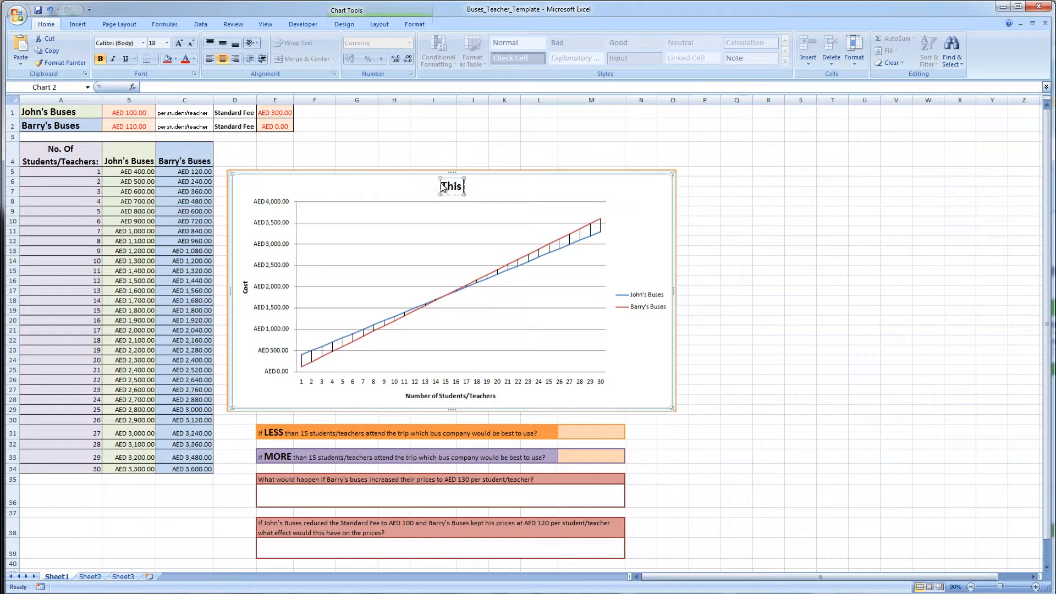
pyautogui.write(' graph shows the')
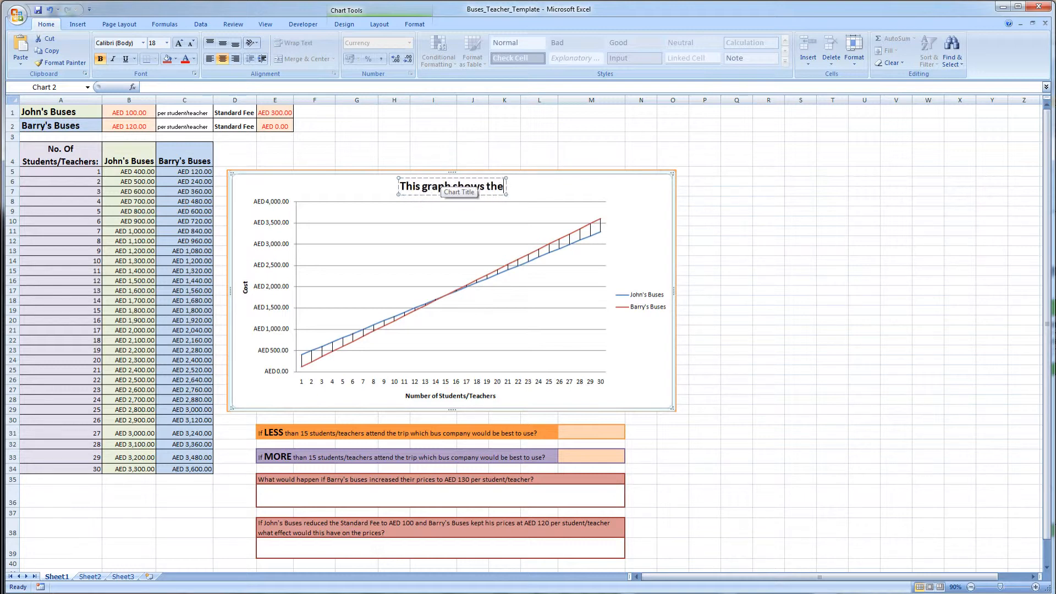
pyautogui.write(' differnece')
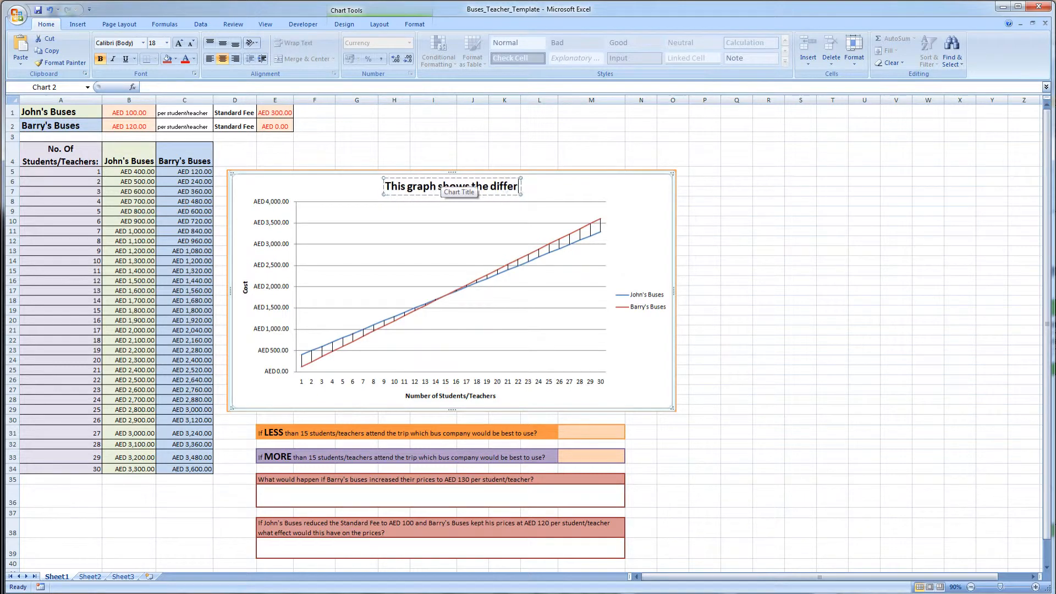
pyautogui.press('BackSpace')
pyautogui.press('BackSpace')
pyautogui.press('BackSpace')
pyautogui.press('BackSpace')
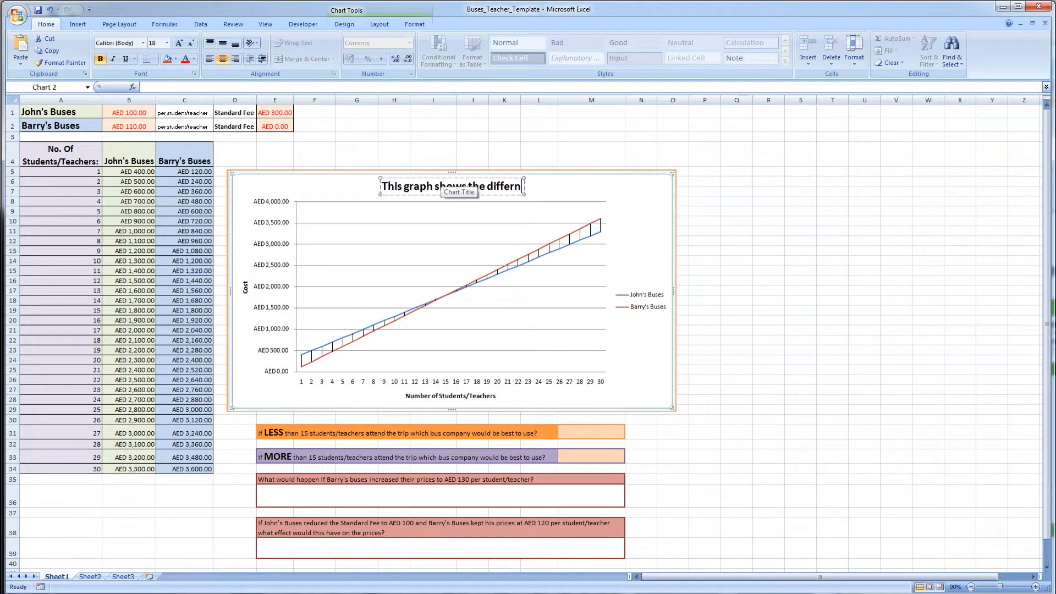
pyautogui.write('ence in prices')
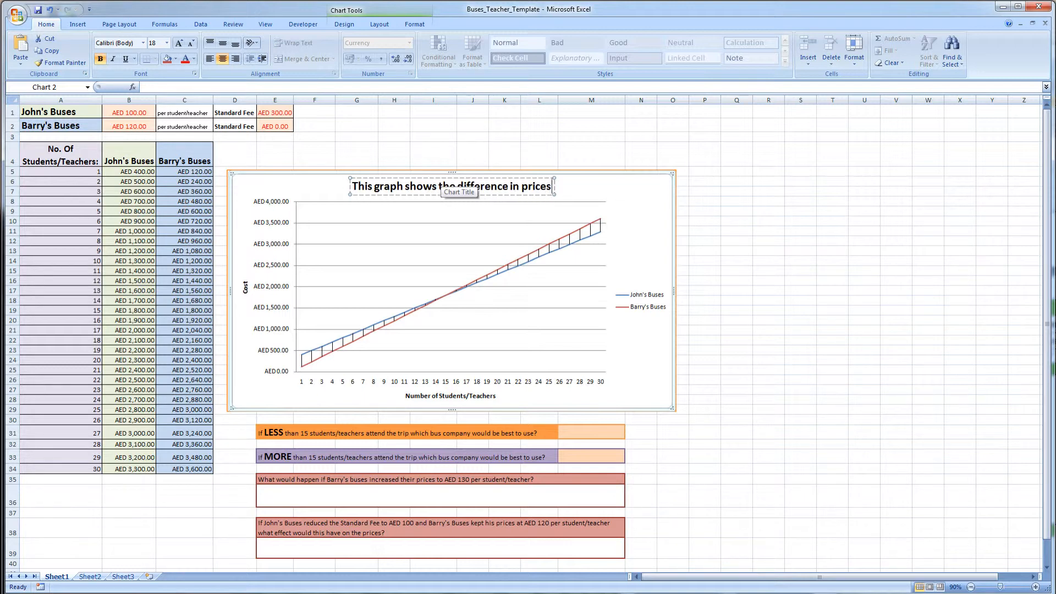
pyautogui.write(' between')
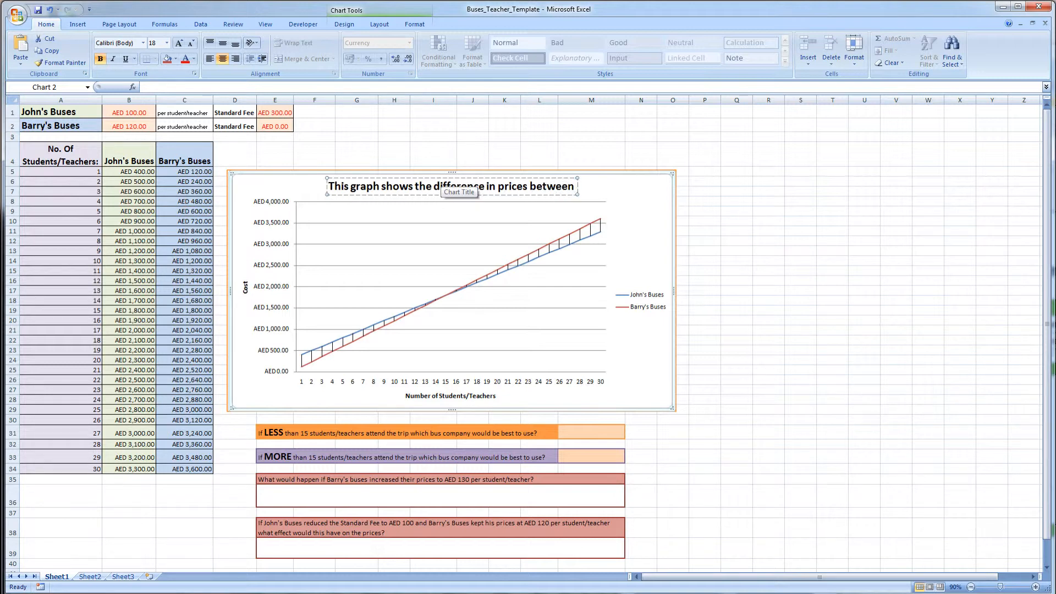
pyautogui.write(" John's b")
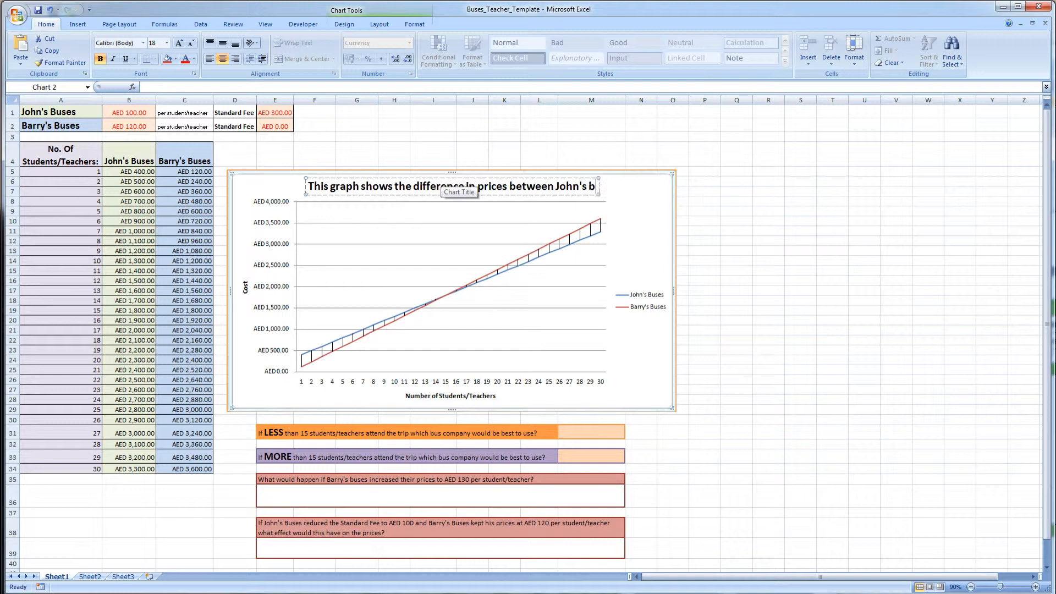
pyautogui.write('uses and')
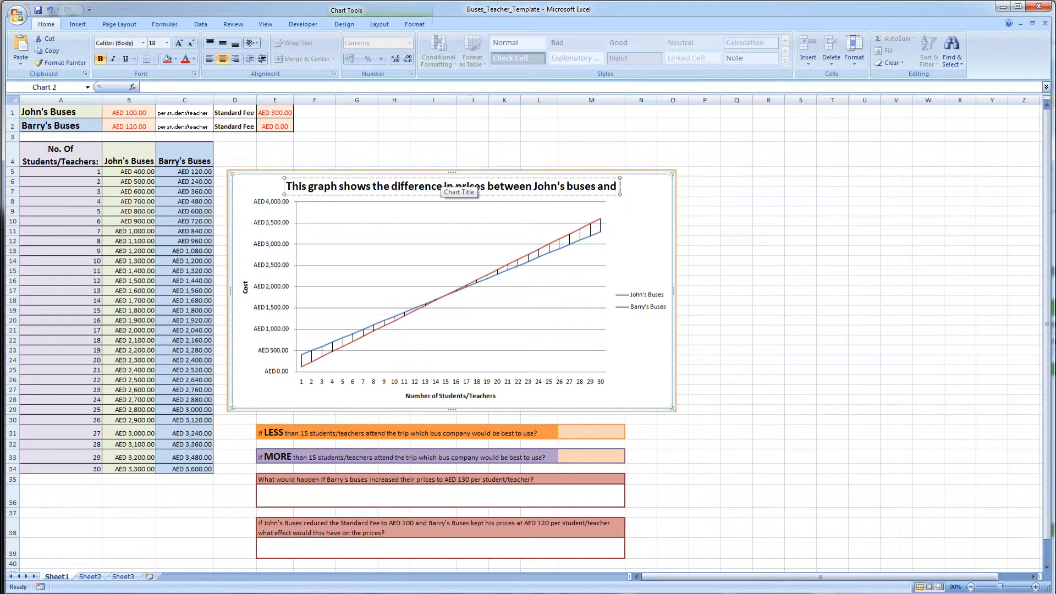
pyautogui.write(" Barry's buses")
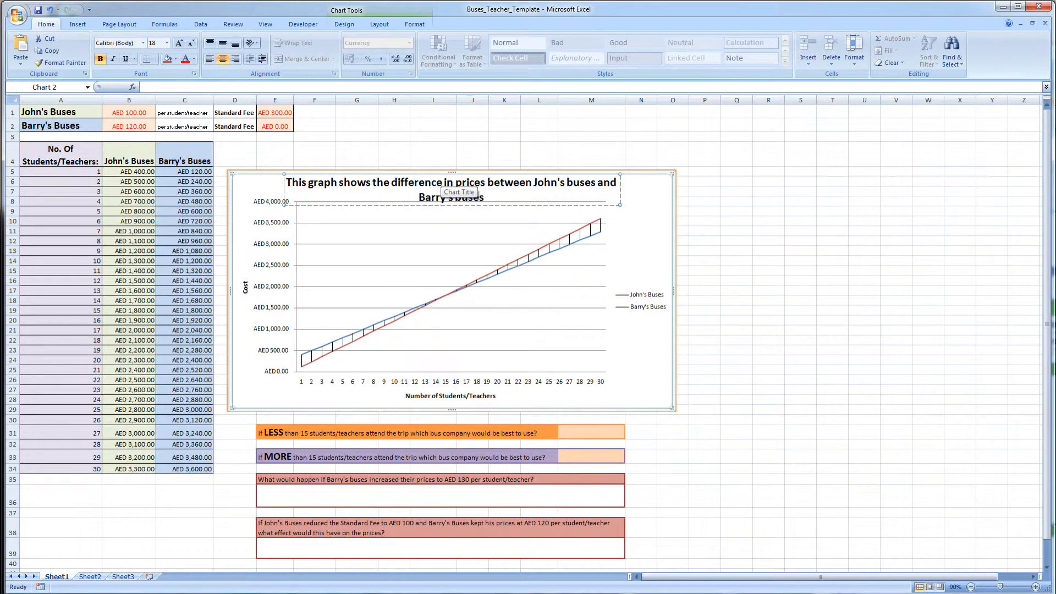
pyautogui.write('n')
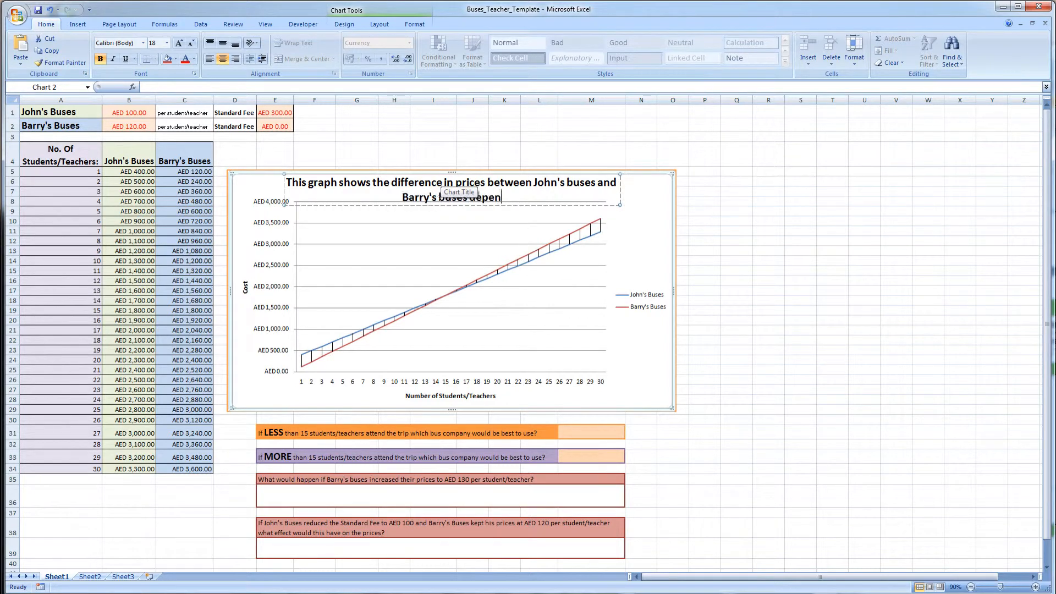
pyautogui.write('dent on the number of ')
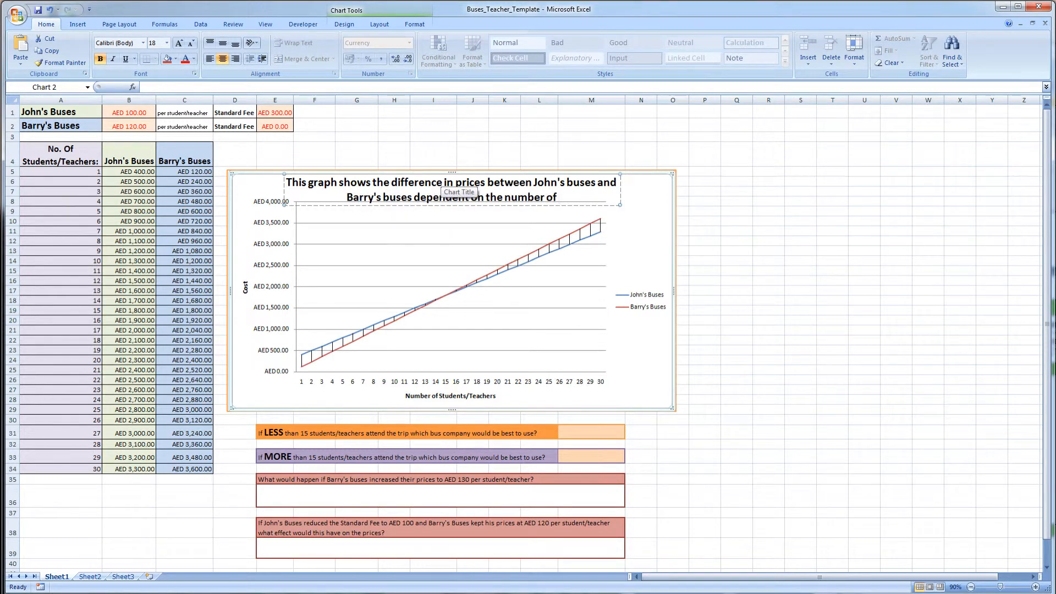
pyautogui.write('studnets/')
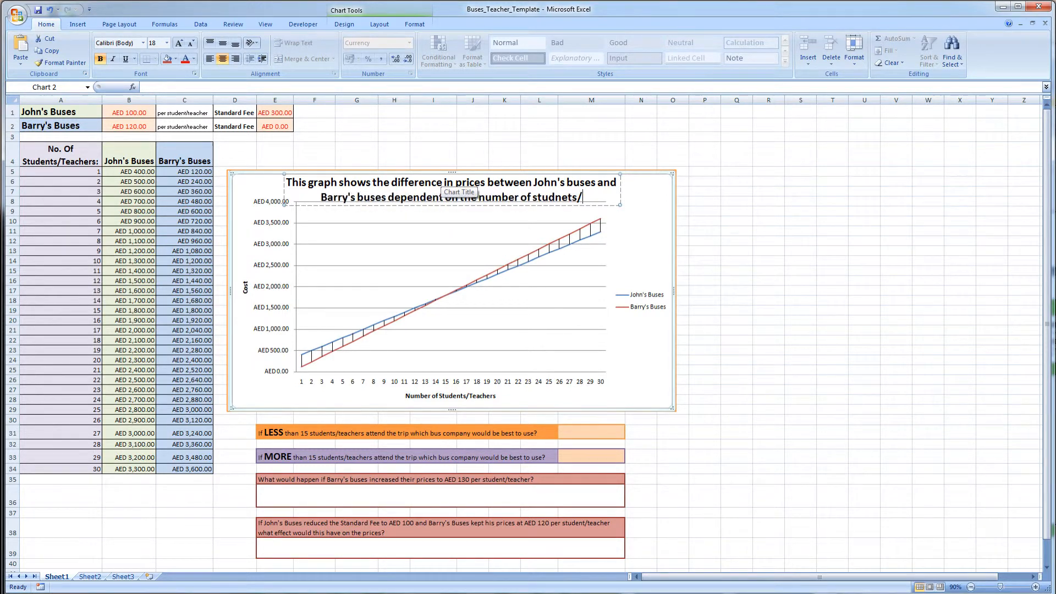
pyautogui.write('staff that ')
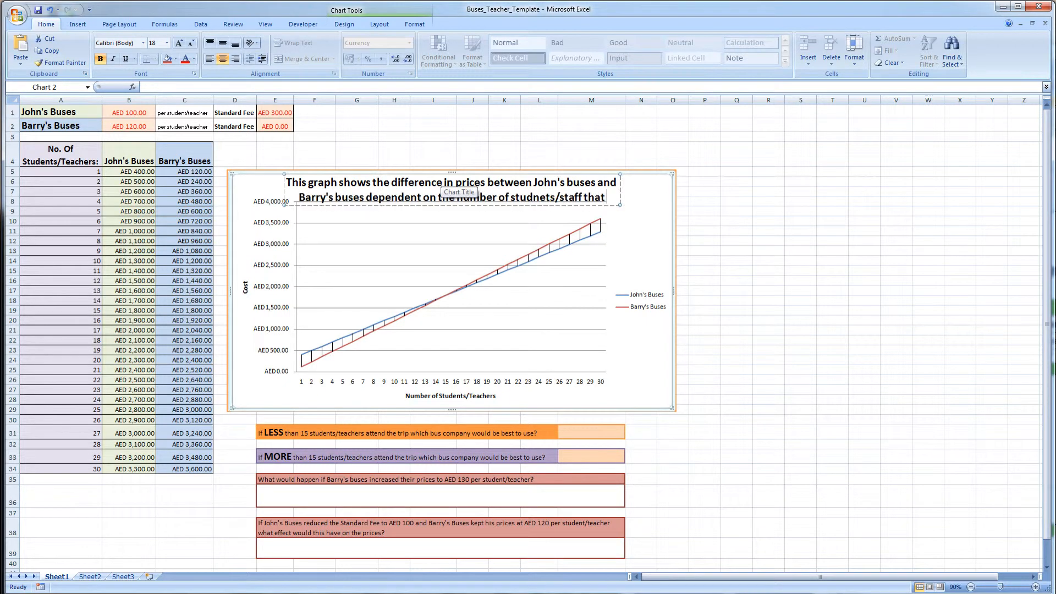
pyautogui.write('attend the')
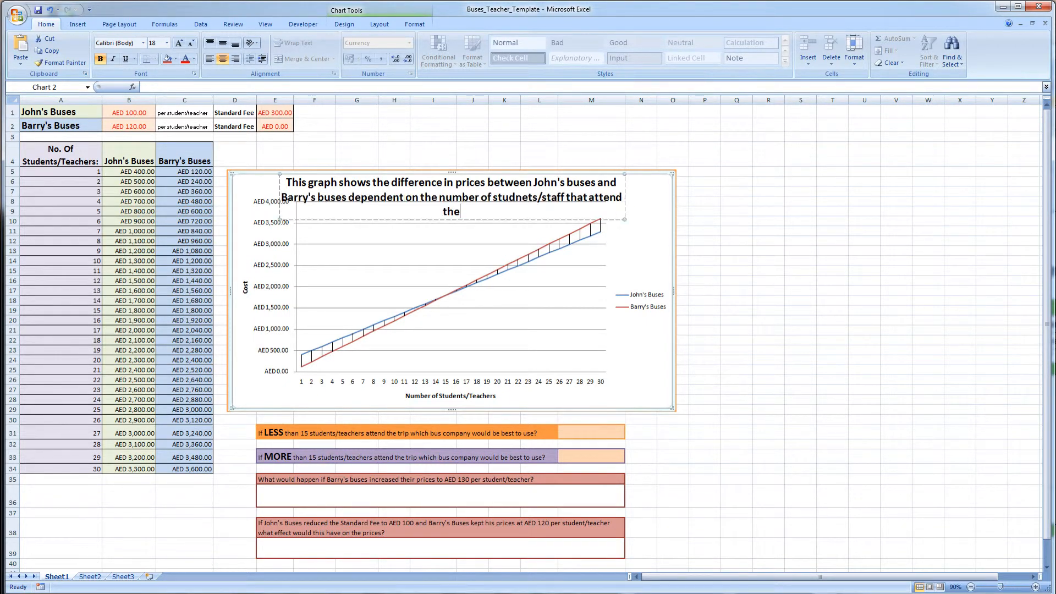
pyautogui.write(' trip')
pyautogui.click(752, 206)
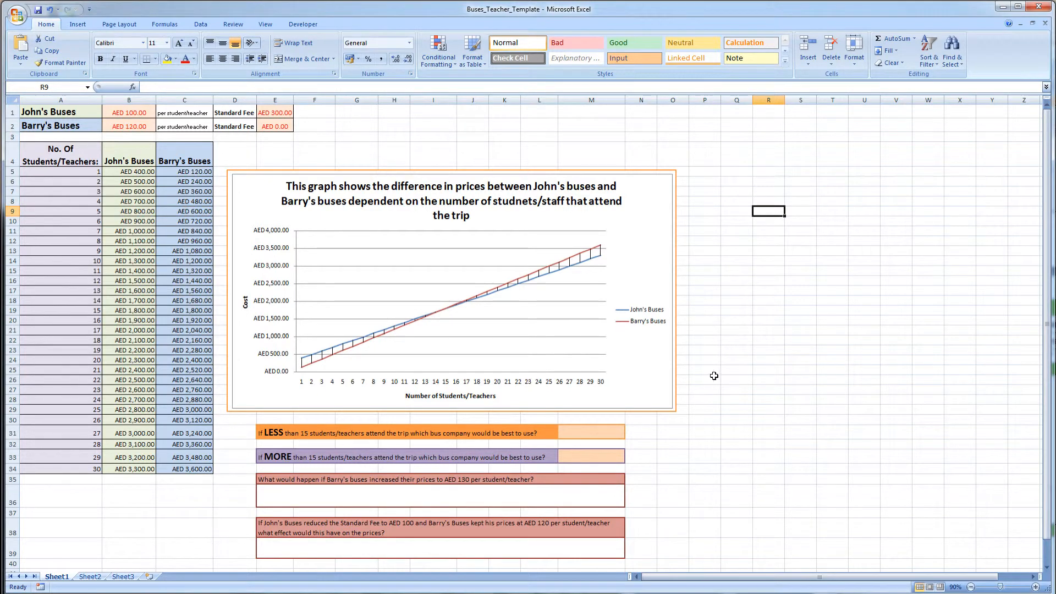
# - Review the answer cells for the four questions beneath the chart
pyautogui.click(610, 434)
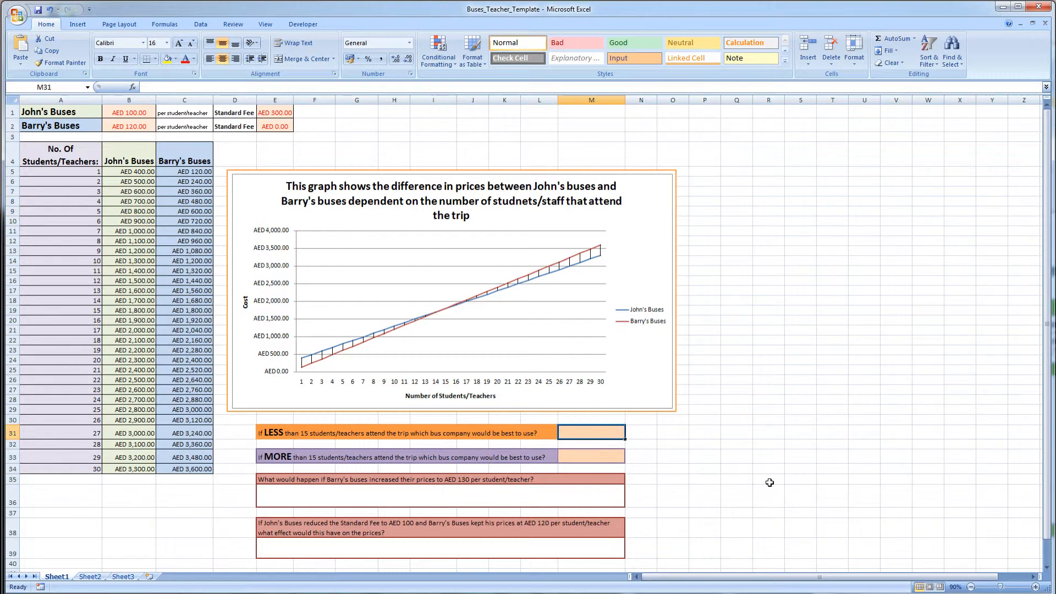
pyautogui.click(585, 458)
pyautogui.click(576, 499)
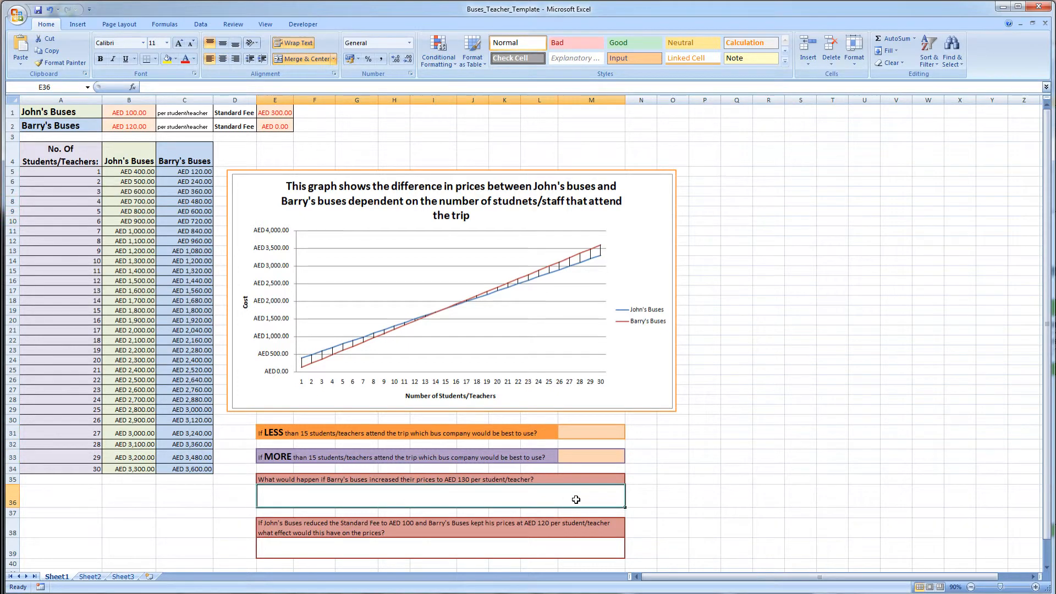
pyautogui.click(572, 547)
pyautogui.click(511, 499)
# - Set Barry's Buses price per student/teacher to 130 to test the price-increase question
pyautogui.click(136, 127)
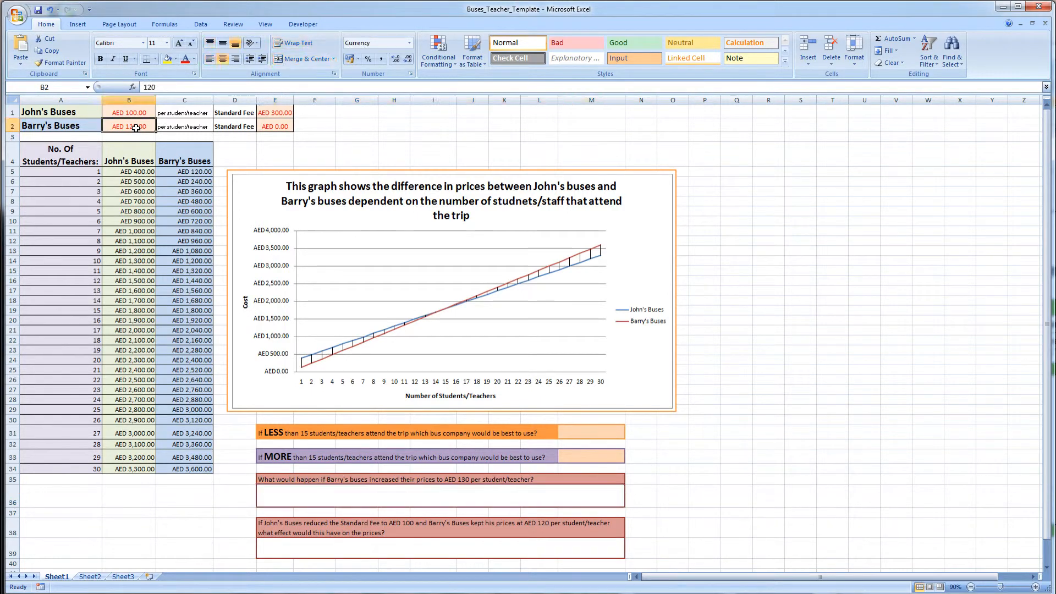
pyautogui.write('1')
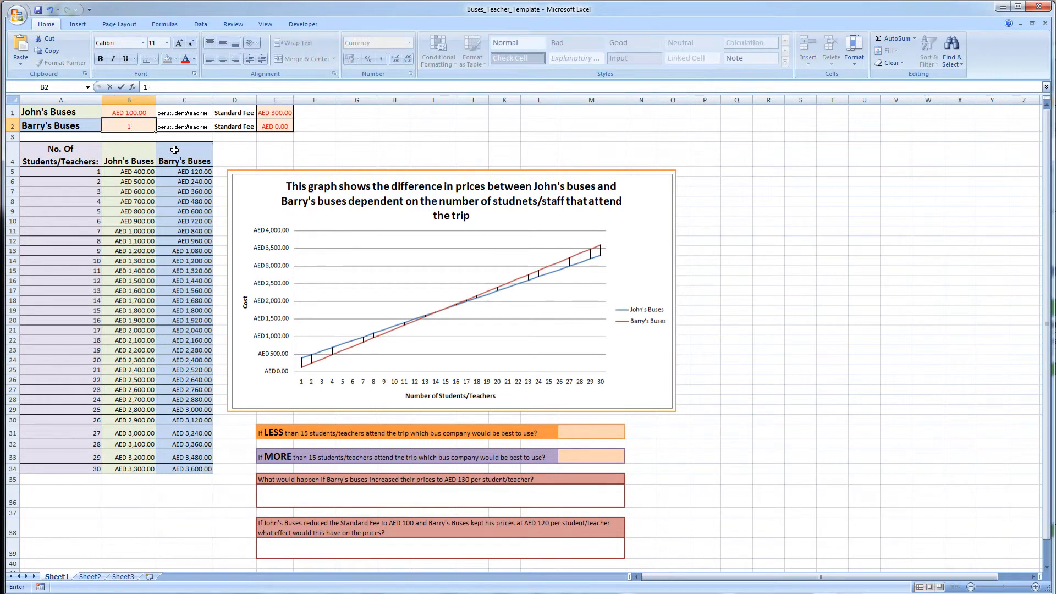
pyautogui.write('30')
pyautogui.press('Return')
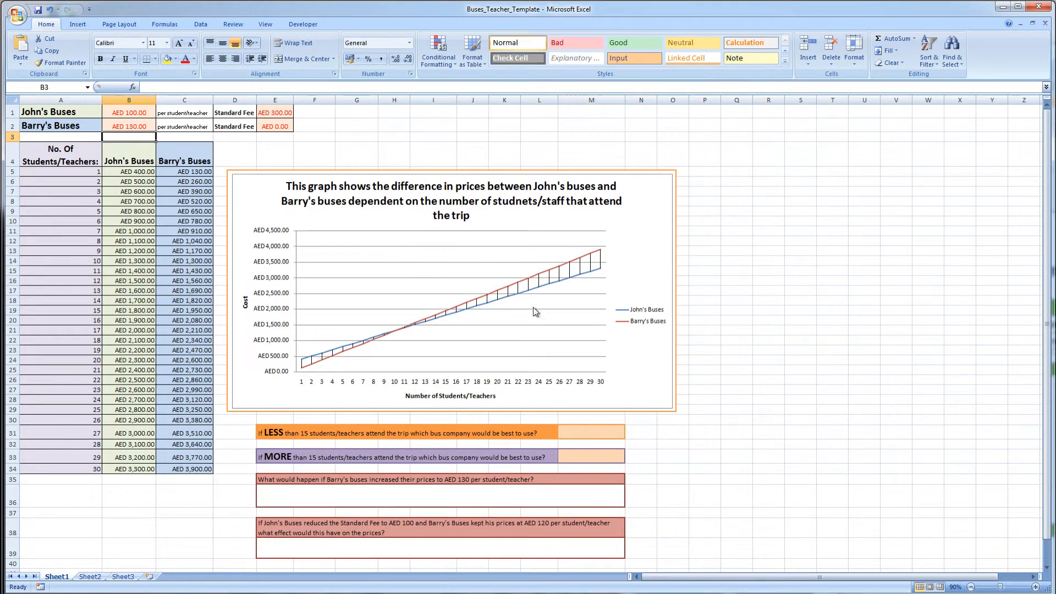
pyautogui.click(449, 500)
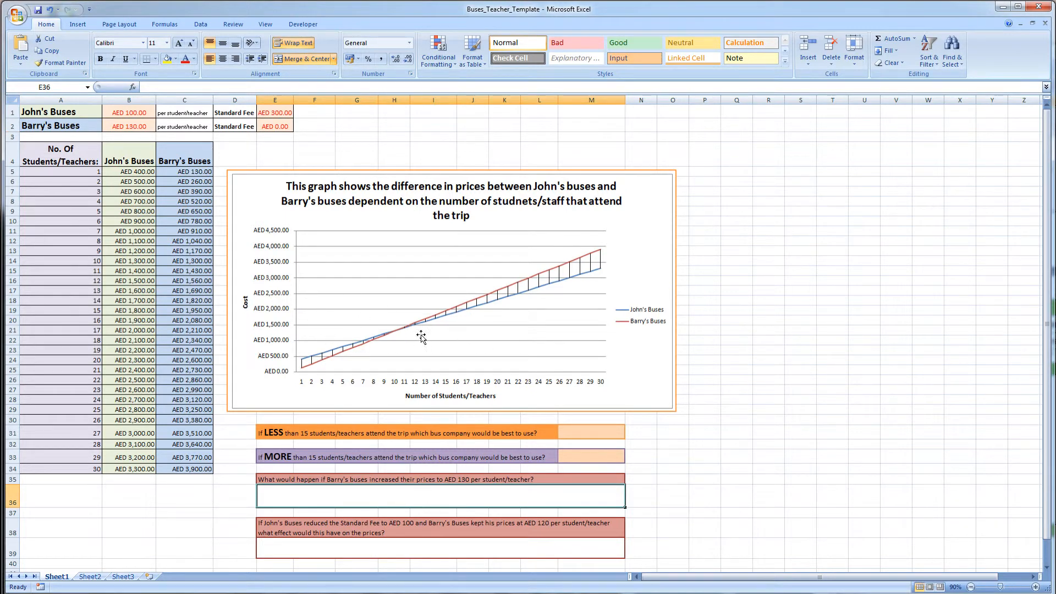
pyautogui.click(402, 546)
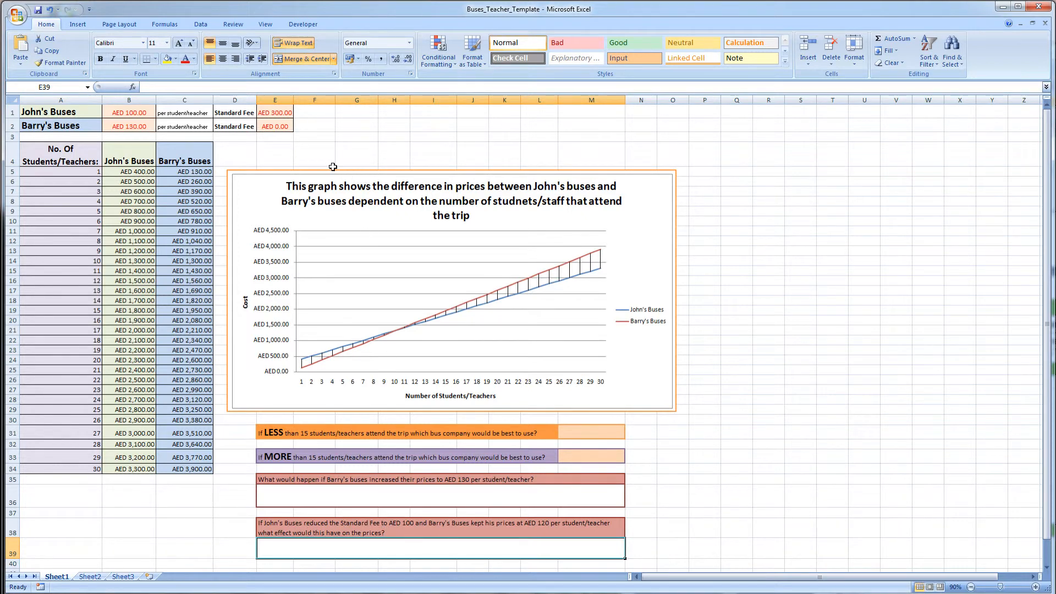
# - Set John's Buses standard fee to 100 and return Barry's Buses price per student/teacher to 120
pyautogui.click(275, 112)
pyautogui.write('1')
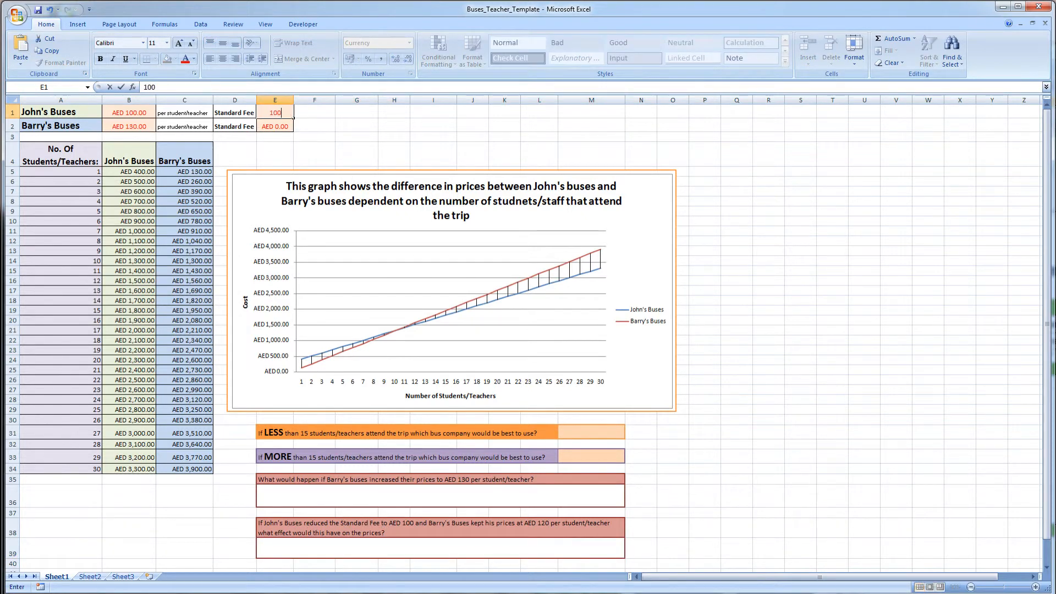
pyautogui.press('Return')
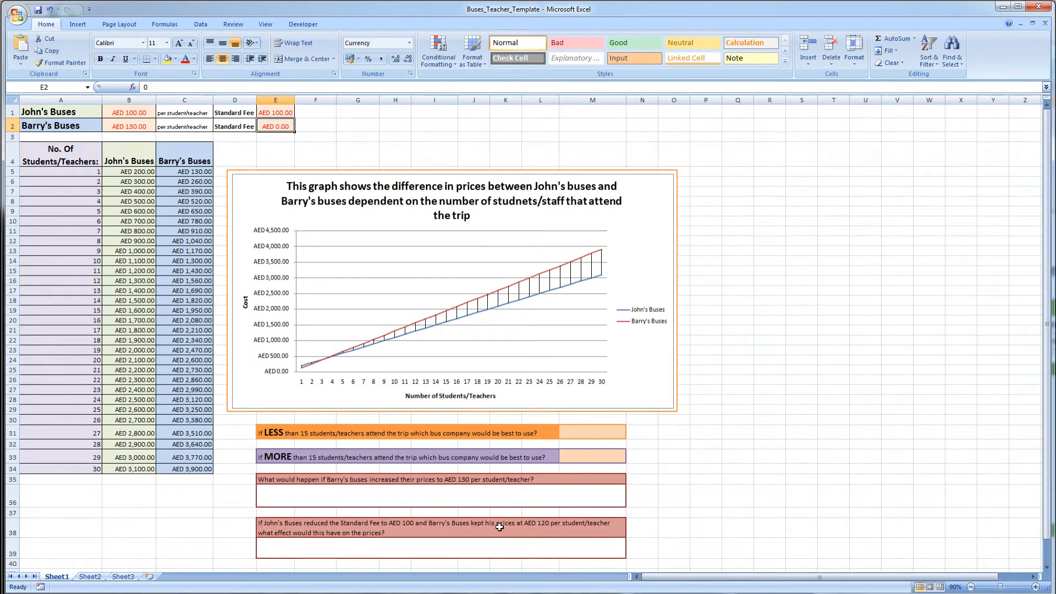
pyautogui.click(132, 127)
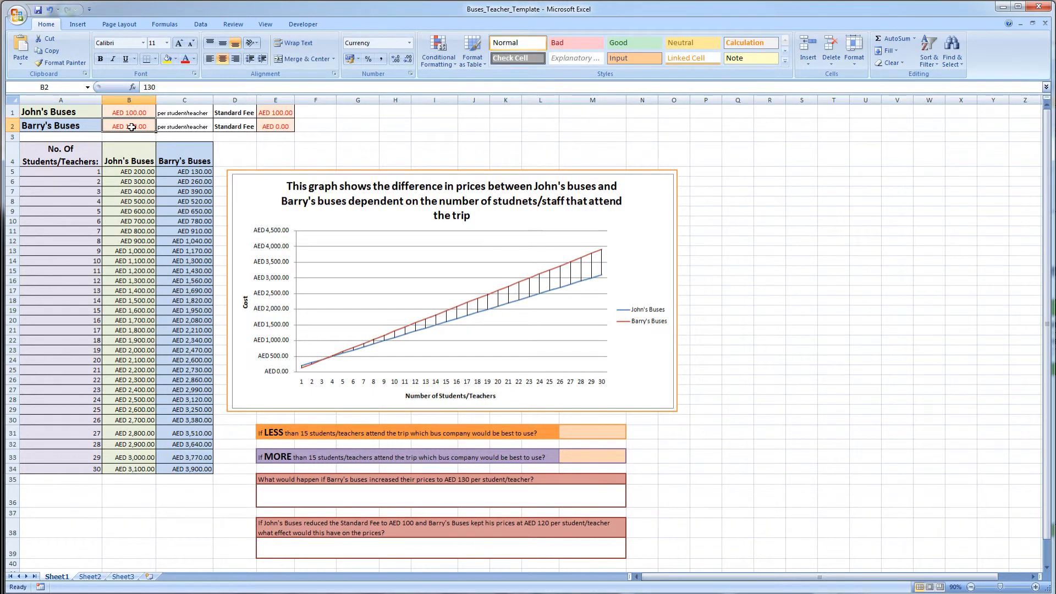
pyautogui.write('120')
pyautogui.press('Return')
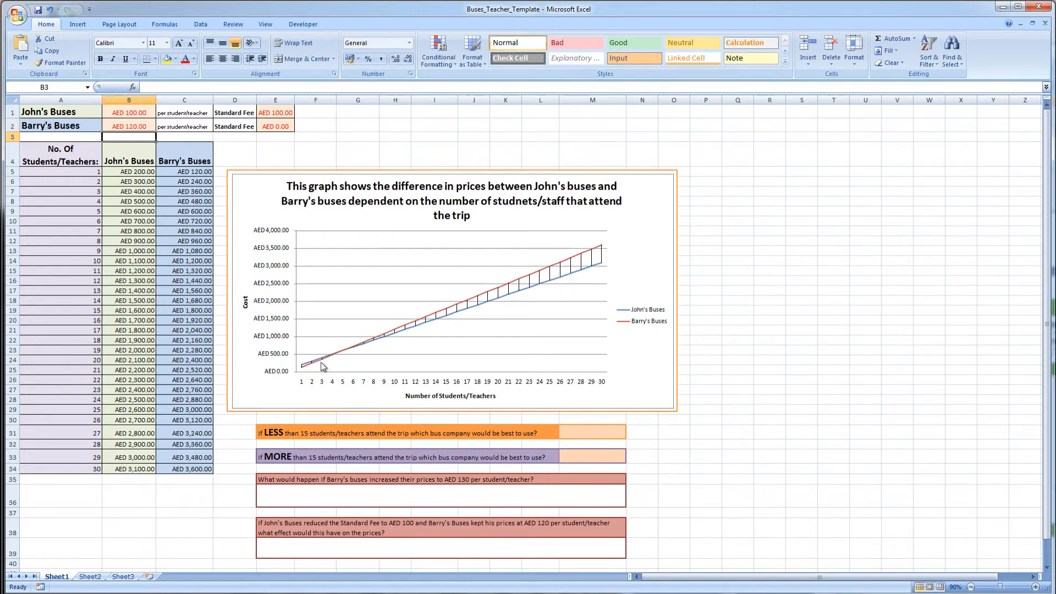
# - Review the question answer cells again, ending on the answer box for the price-increase question
pyautogui.click(429, 547)
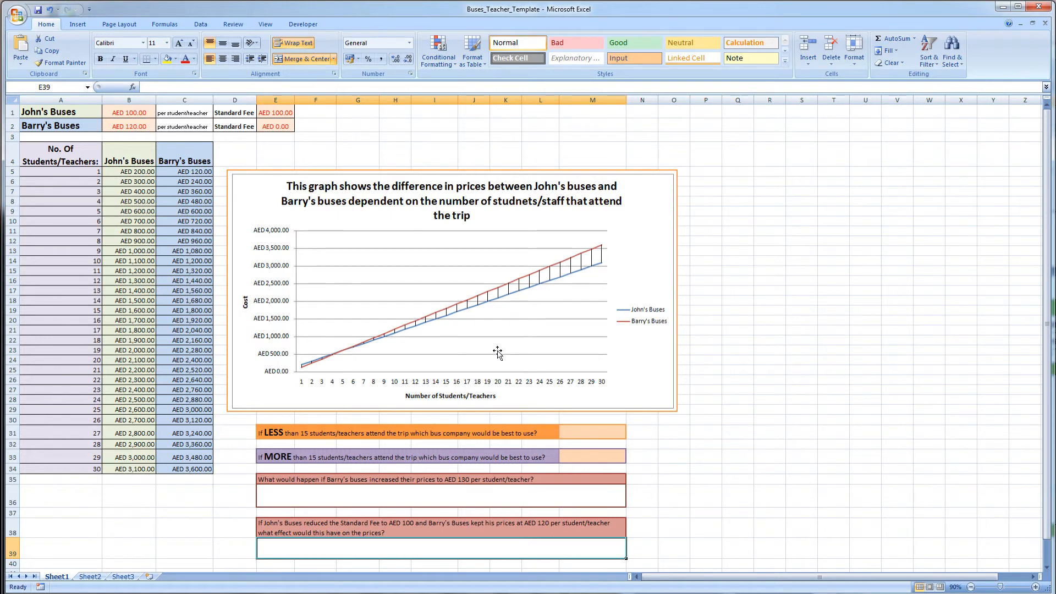
pyautogui.click(605, 434)
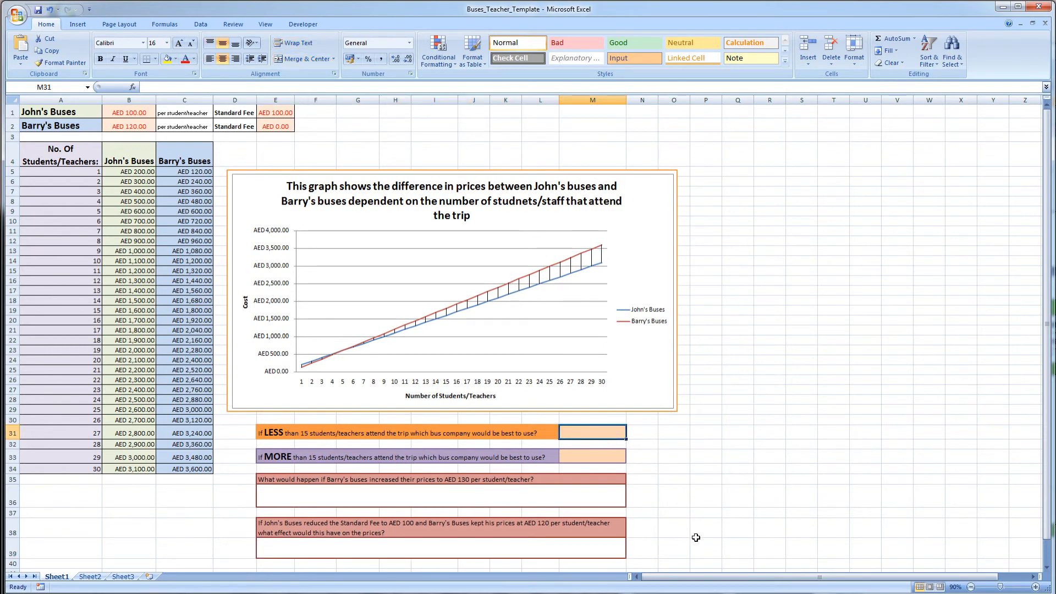
pyautogui.click(606, 456)
pyautogui.click(601, 492)
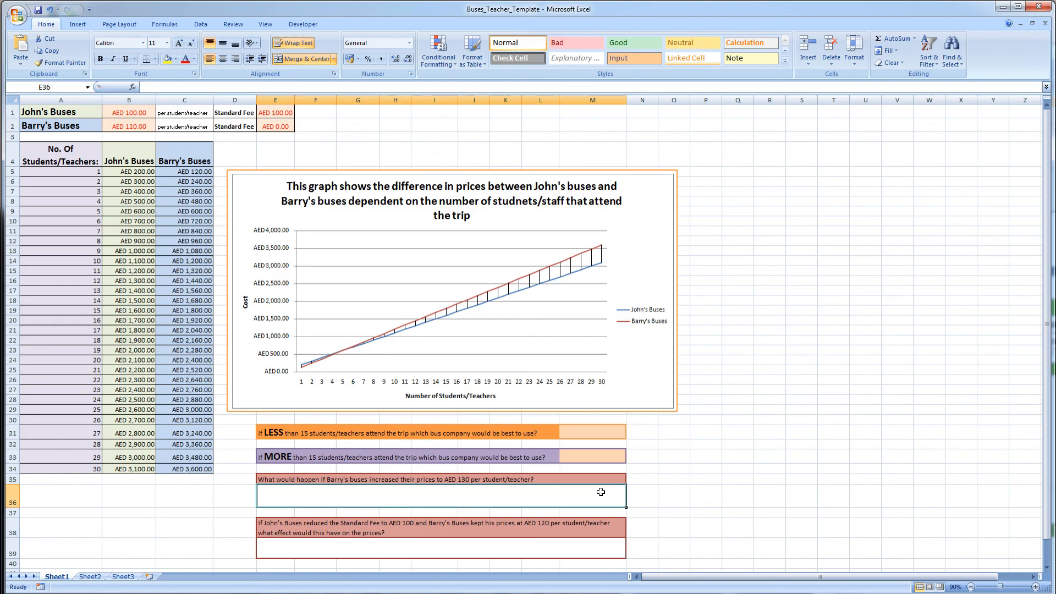